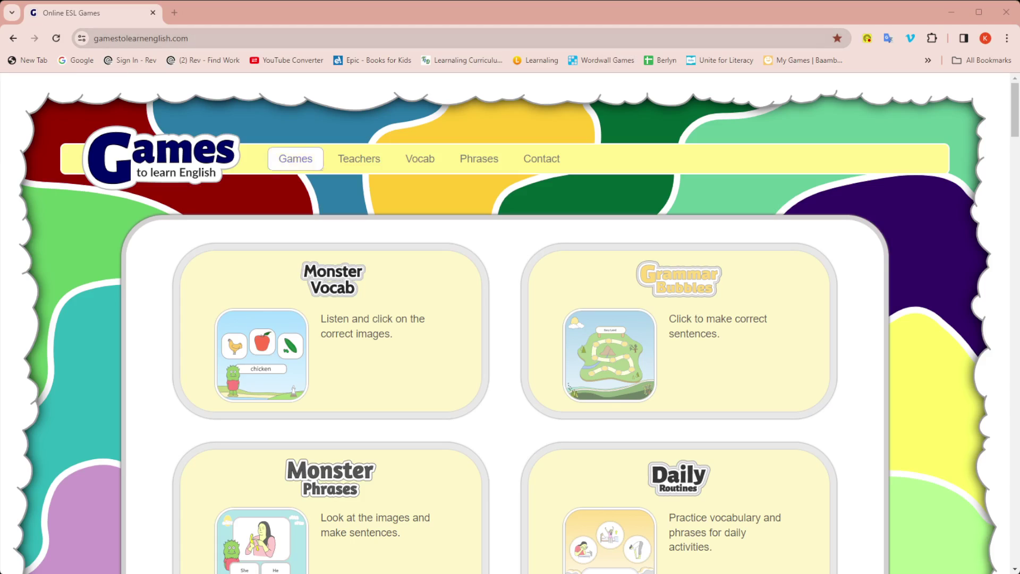
Look through the catalogue of English learning games on the home page
{"action": "scroll", "coordinate": [511, 319], "scroll_direction": "down", "scroll_amount": 12}
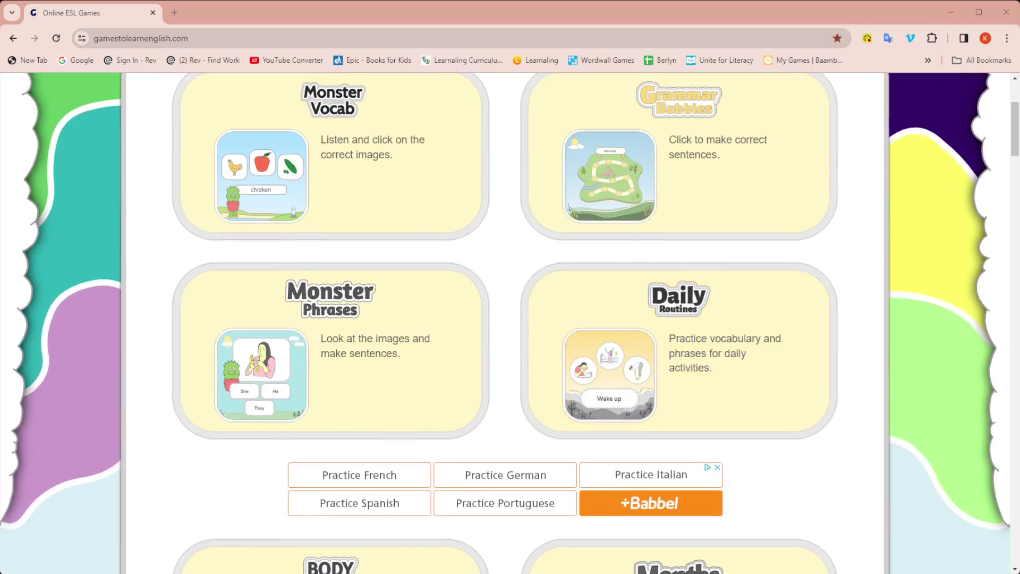
{"action": "scroll", "coordinate": [511, 319], "scroll_direction": "down", "scroll_amount": 12}
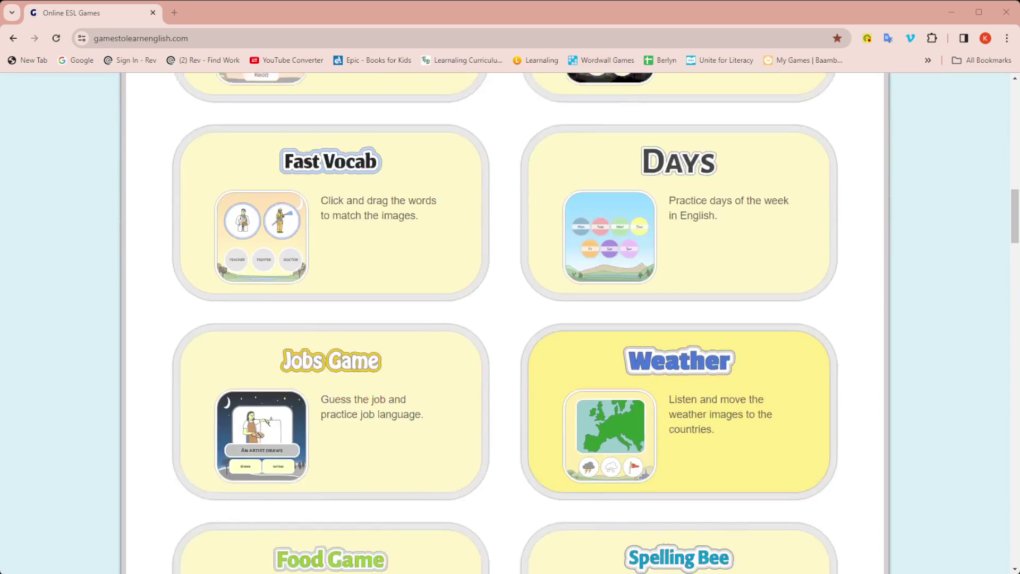
{"action": "scroll", "coordinate": [511, 319], "scroll_direction": "down", "scroll_amount": 11}
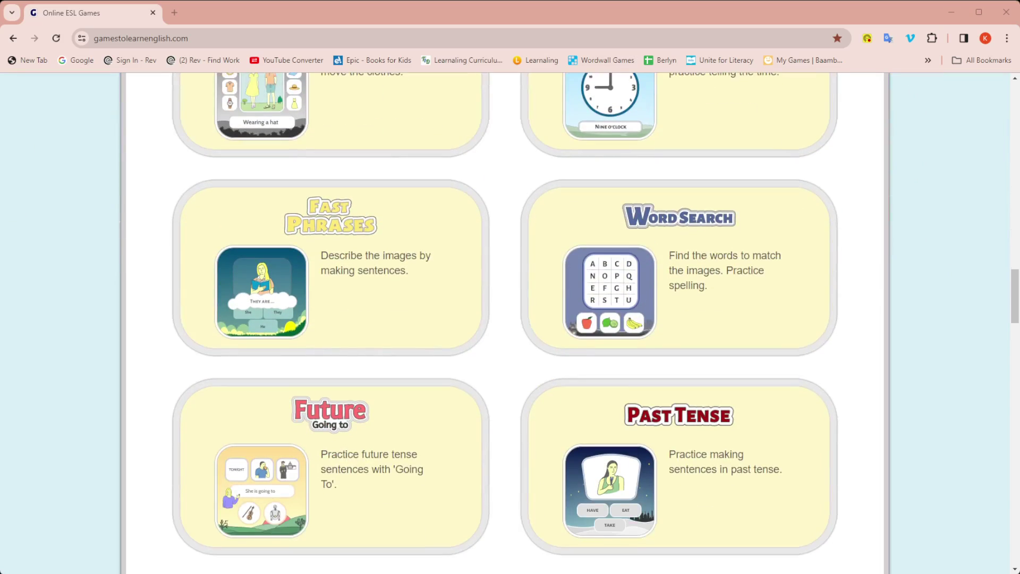
{"action": "scroll", "coordinate": [510, 319], "scroll_direction": "down", "scroll_amount": 2}
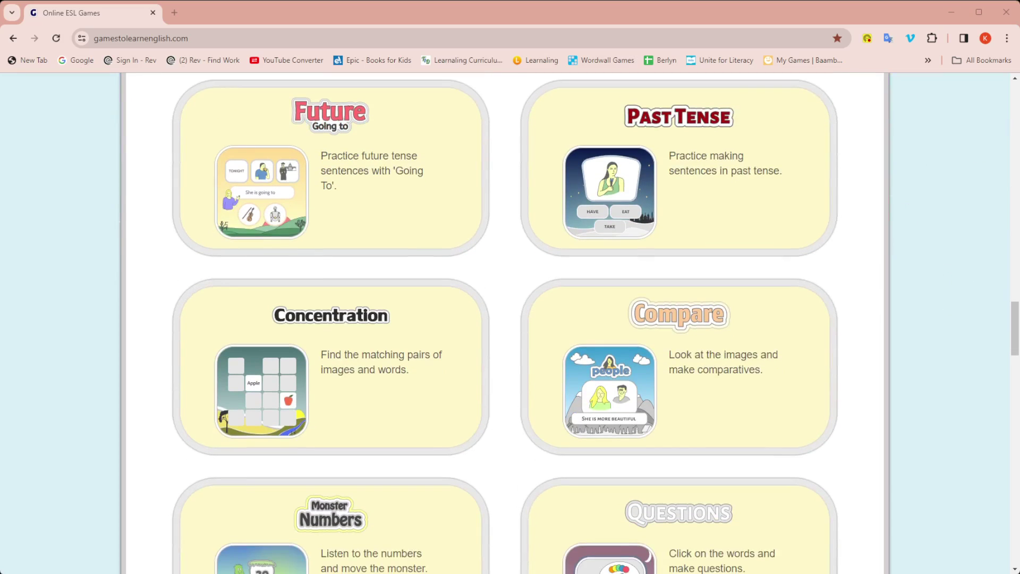
{"action": "scroll", "coordinate": [681, 484], "scroll_direction": "up", "scroll_amount": 20}
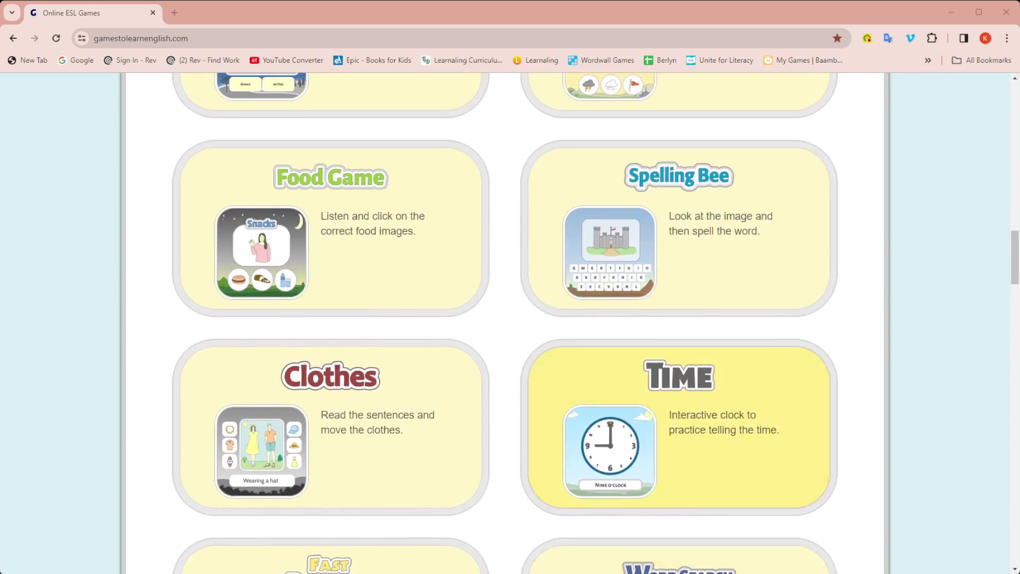
{"action": "scroll", "coordinate": [510, 319], "scroll_direction": "up", "scroll_amount": 15}
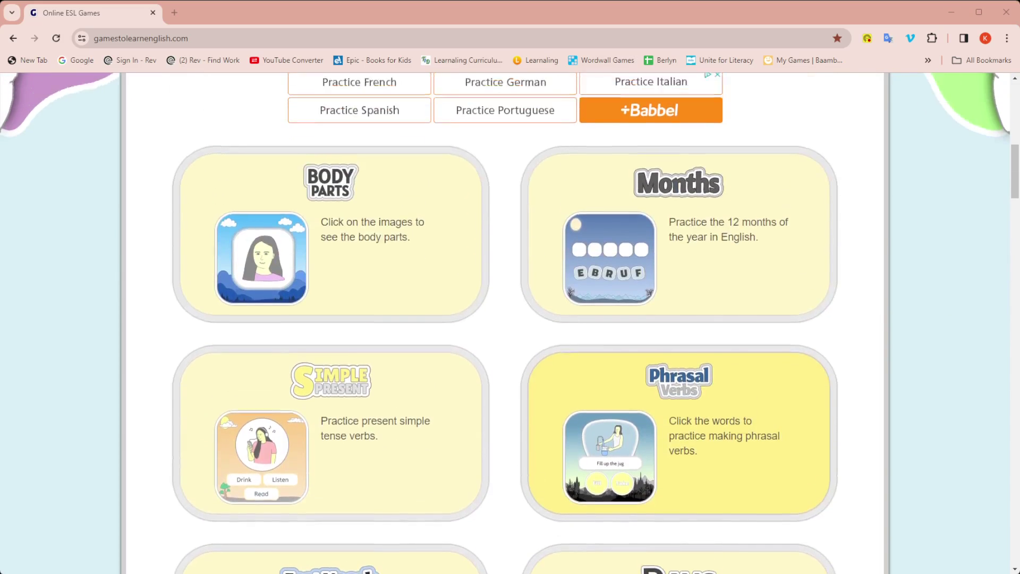
{"action": "scroll", "coordinate": [680, 372], "scroll_direction": "down", "scroll_amount": 2}
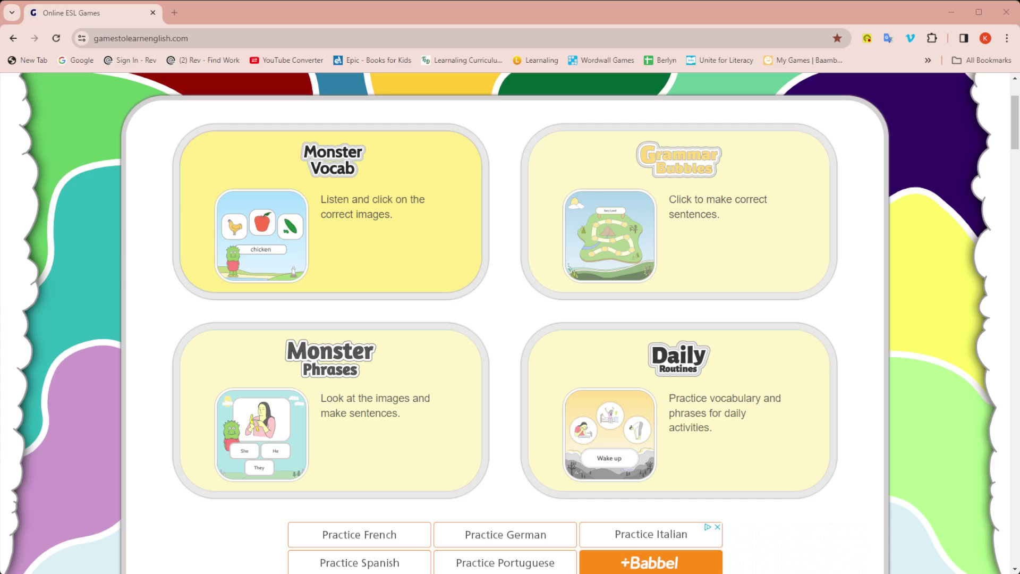
Open the Monster Vocab game and bring up its selection of vocabulary topics
{"action": "left_click", "coordinate": [368, 247]}
{"action": "scroll", "coordinate": [674, 349], "scroll_direction": "down", "scroll_amount": 3}
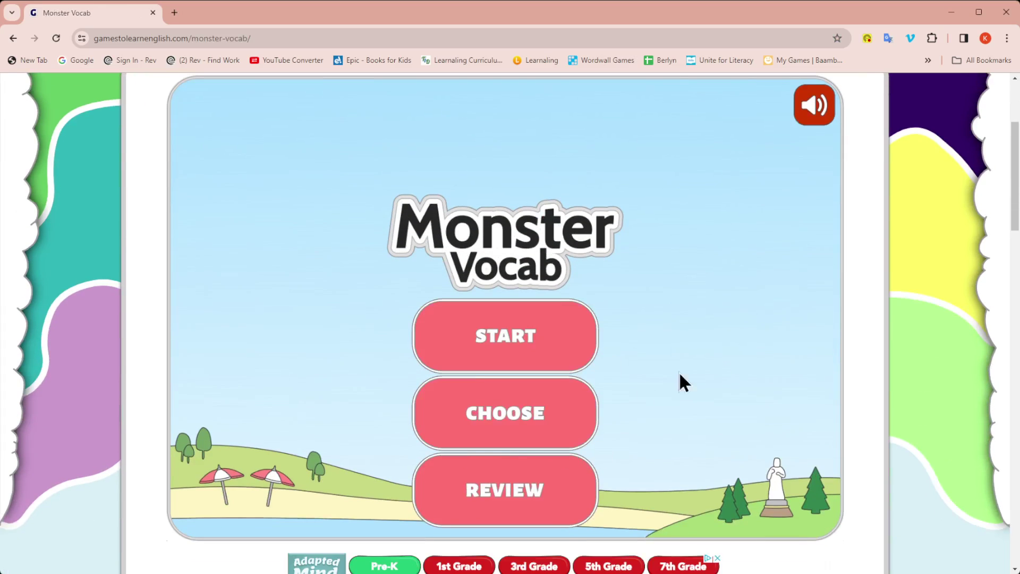
{"action": "left_click", "coordinate": [520, 414]}
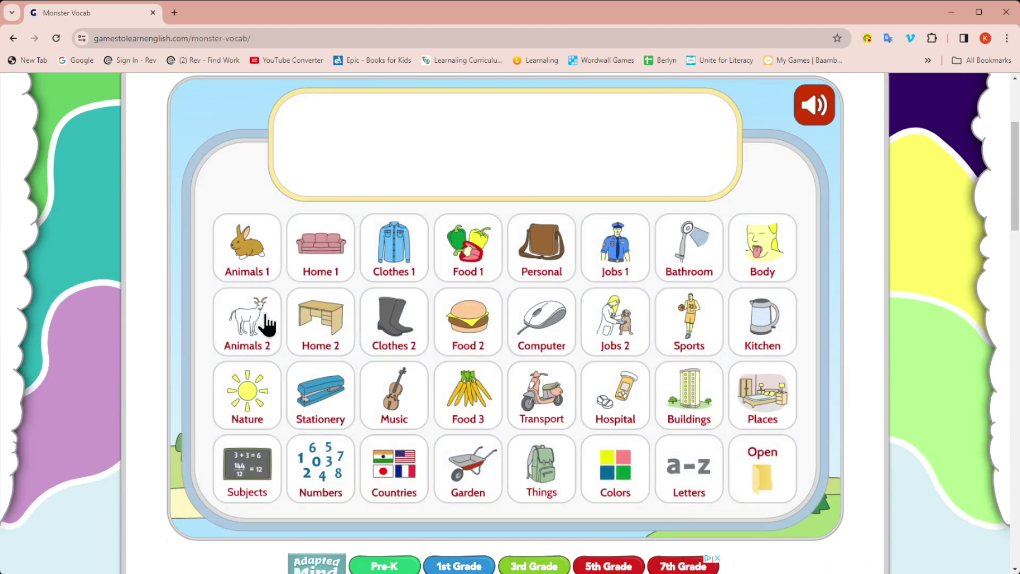
{"action": "scroll", "coordinate": [670, 383], "scroll_direction": "down", "scroll_amount": 3}
{"action": "scroll", "coordinate": [691, 346], "scroll_direction": "up", "scroll_amount": 3}
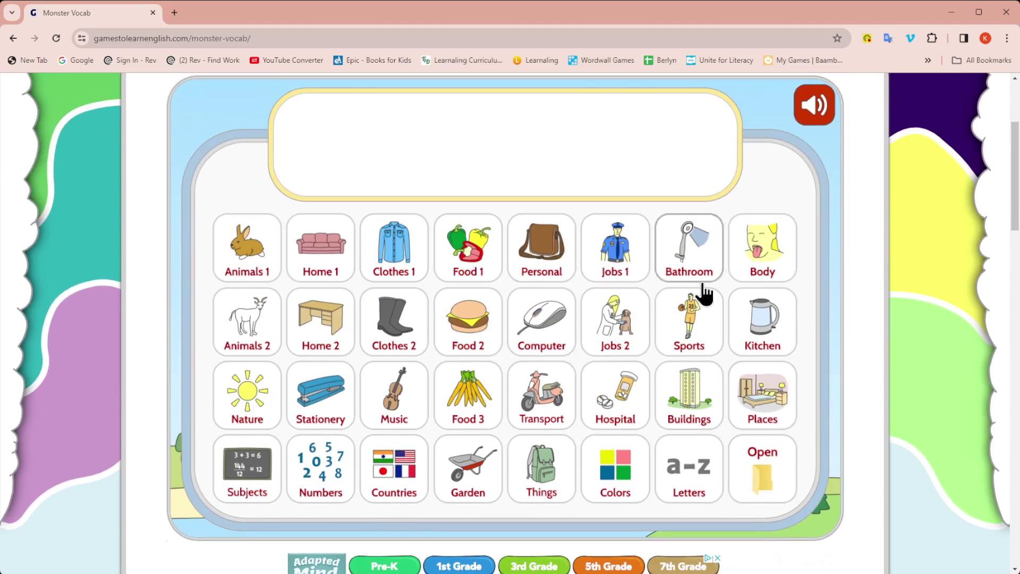
Choose the Animals 1 topic, preview more of its vocabulary cards and start the game
{"action": "mouse_move", "coordinate": [244, 260]}
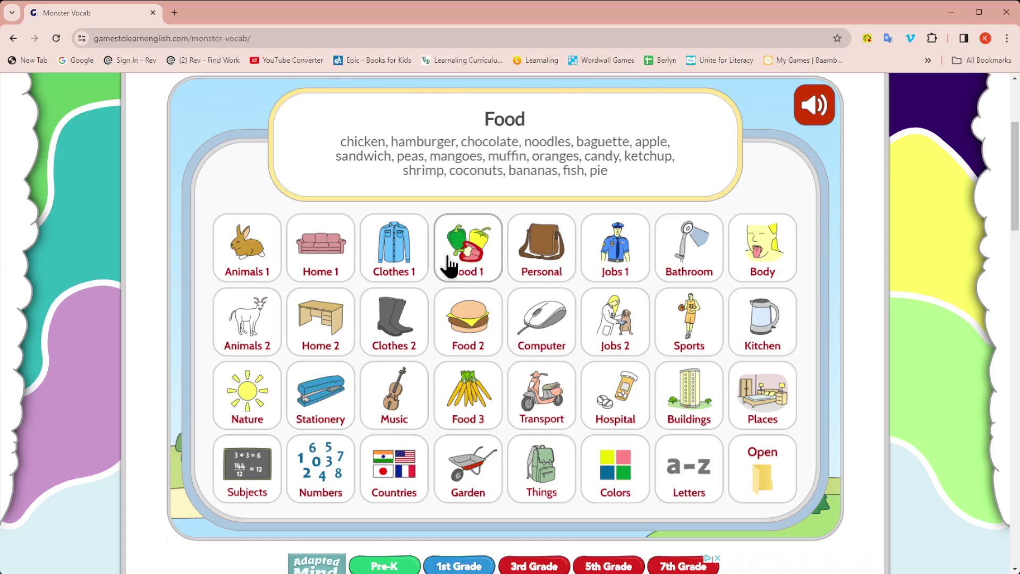
{"action": "left_click", "coordinate": [261, 263]}
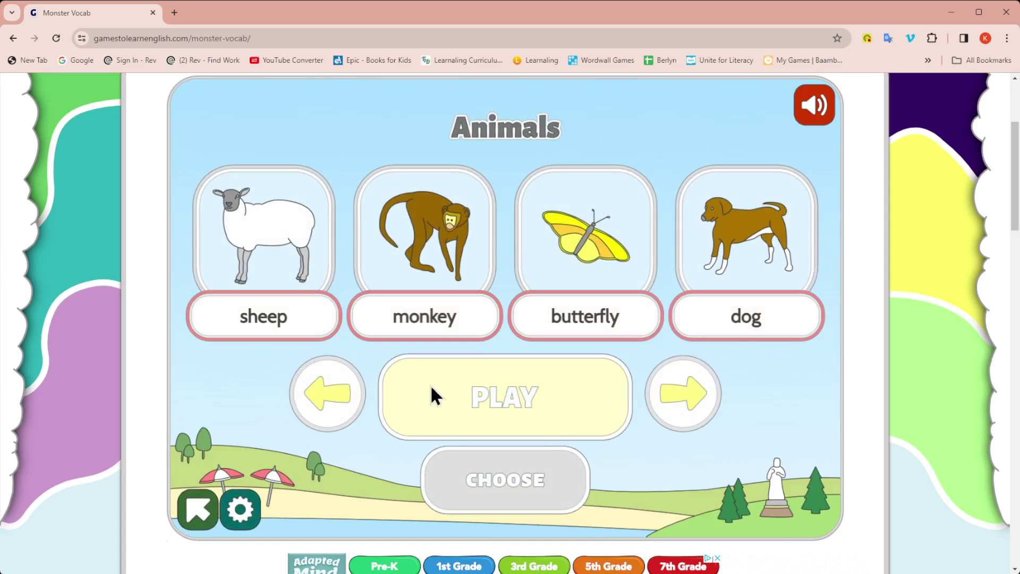
{"action": "left_click", "coordinate": [686, 396]}
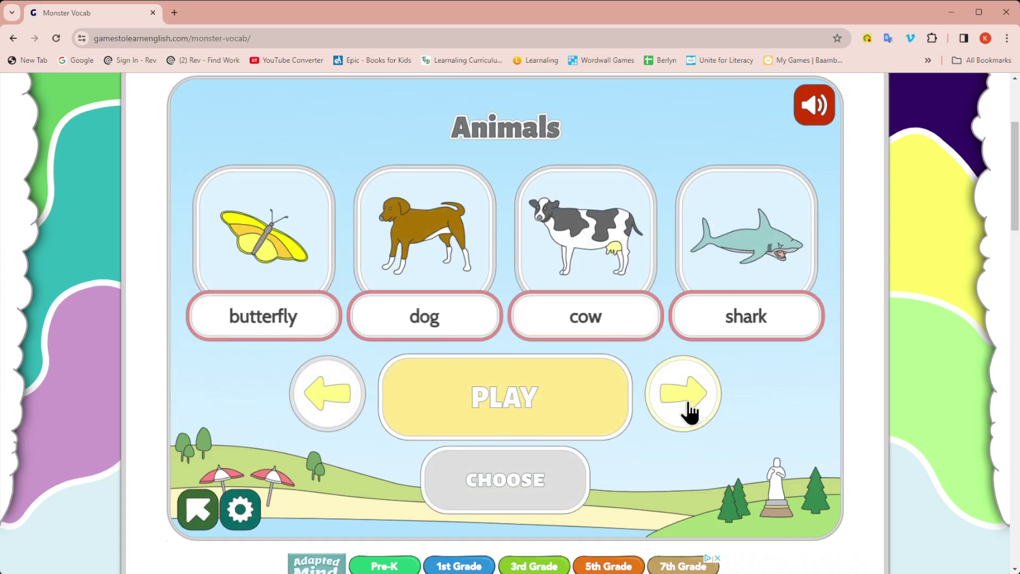
{"action": "left_click", "coordinate": [550, 420]}
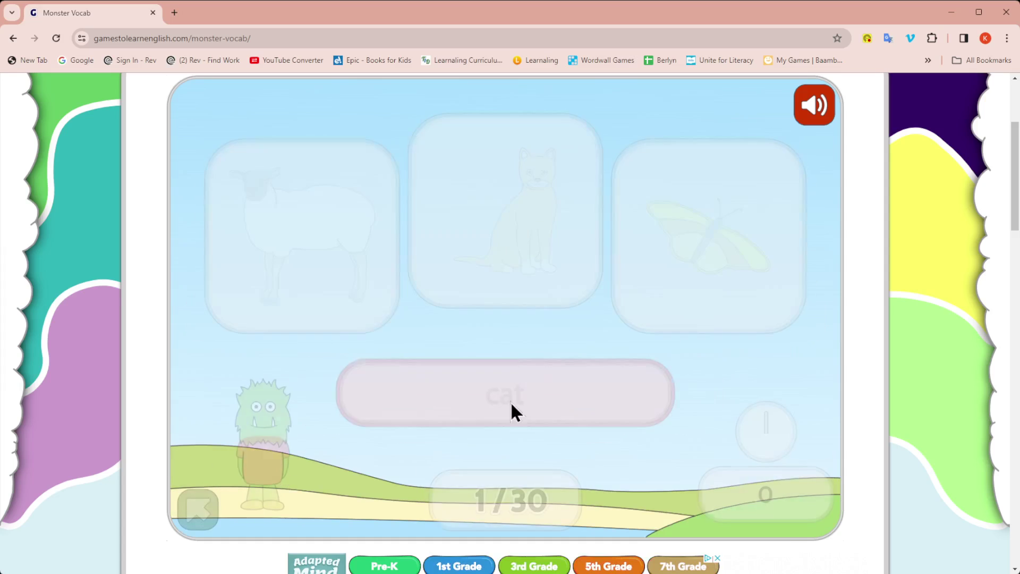
Leave Monster Vocab for the games catalogue and look through the other available games
{"action": "left_click", "coordinate": [14, 36]}
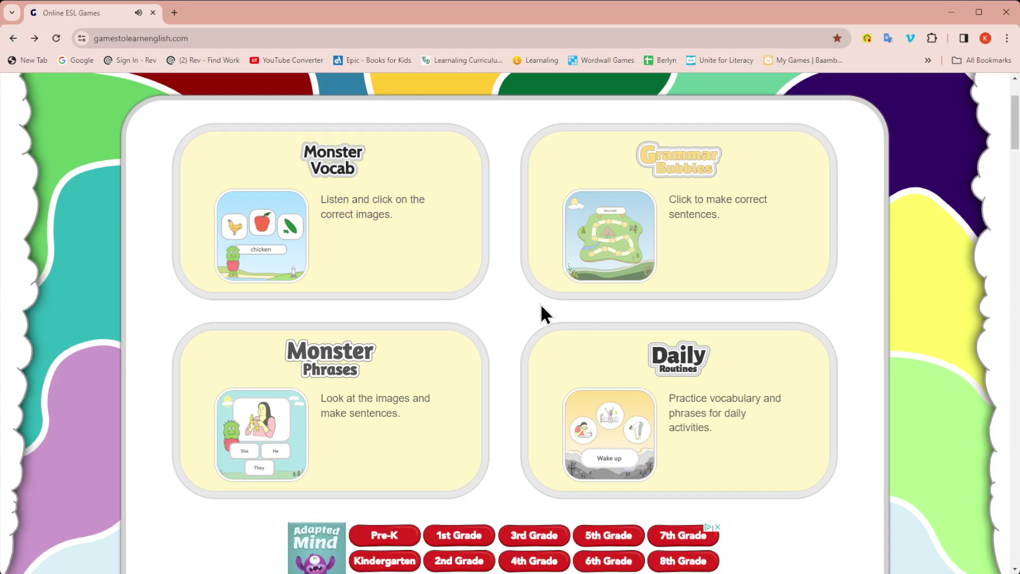
{"action": "scroll", "coordinate": [713, 372], "scroll_direction": "down", "scroll_amount": 1}
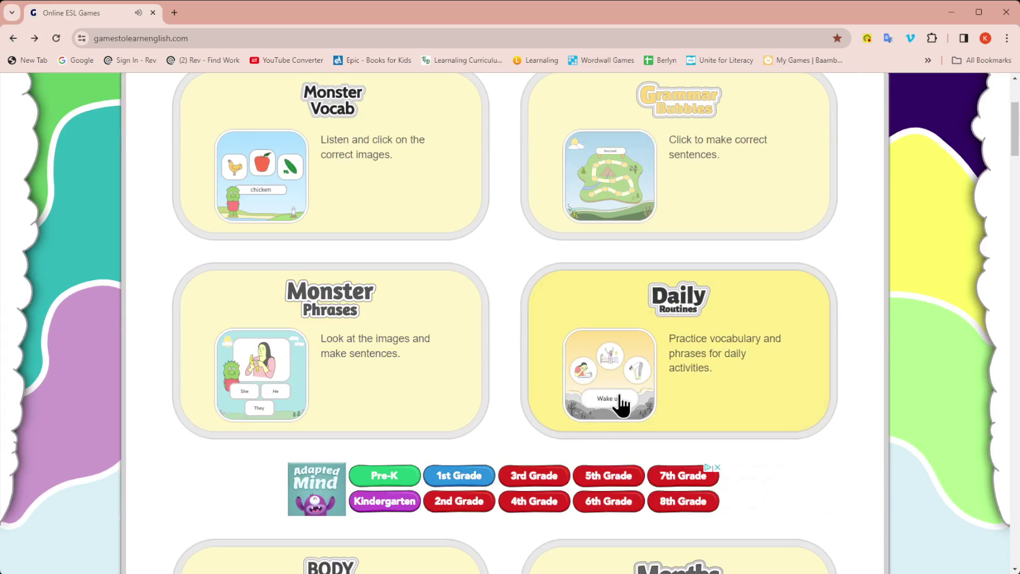
{"action": "scroll", "coordinate": [598, 377], "scroll_direction": "down", "scroll_amount": 3}
{"action": "scroll", "coordinate": [598, 378], "scroll_direction": "down", "scroll_amount": 12}
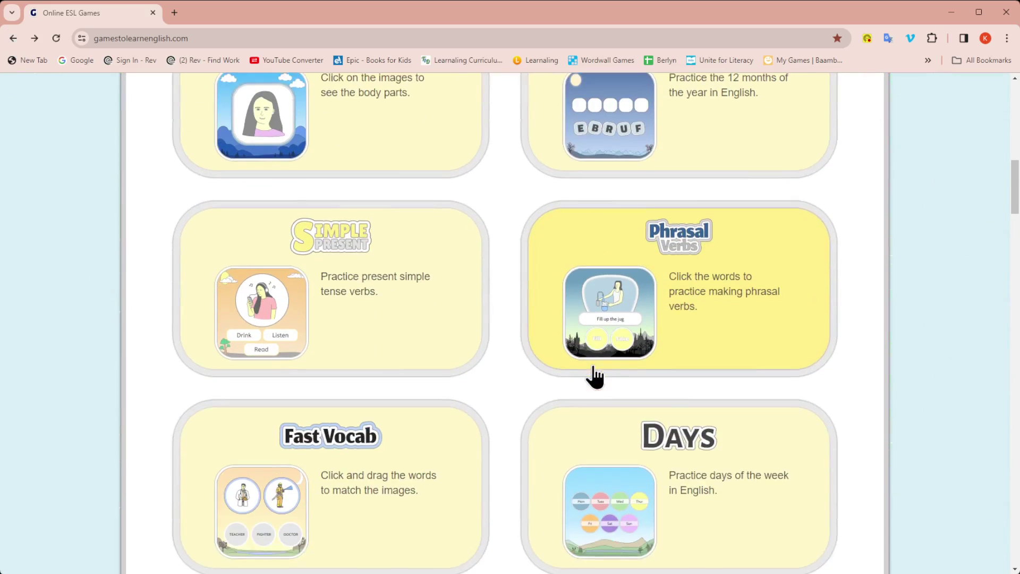
{"action": "scroll", "coordinate": [738, 387], "scroll_direction": "down", "scroll_amount": 6}
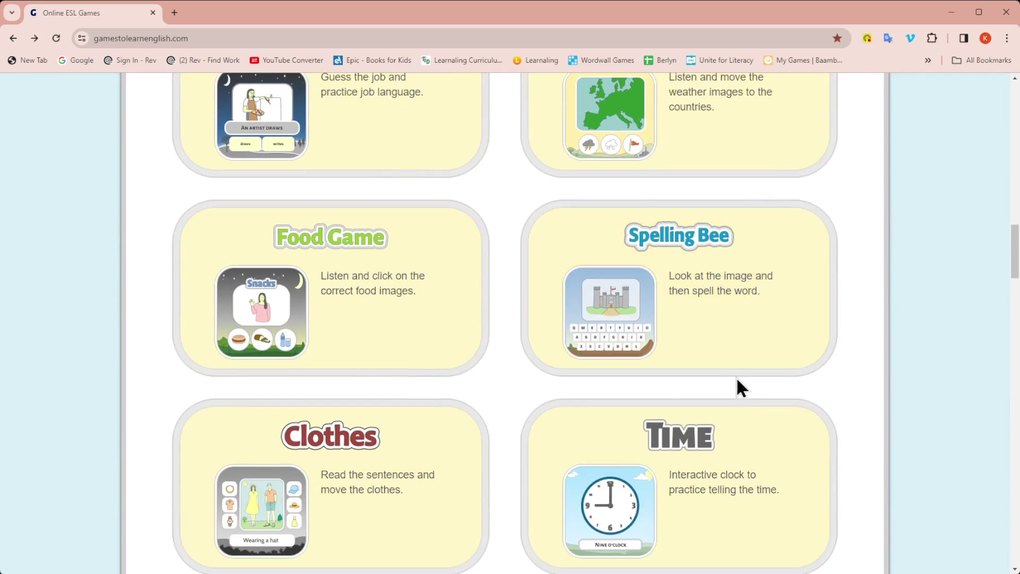
{"action": "scroll", "coordinate": [697, 358], "scroll_direction": "down", "scroll_amount": 1}
{"action": "scroll", "coordinate": [733, 429], "scroll_direction": "down", "scroll_amount": 5}
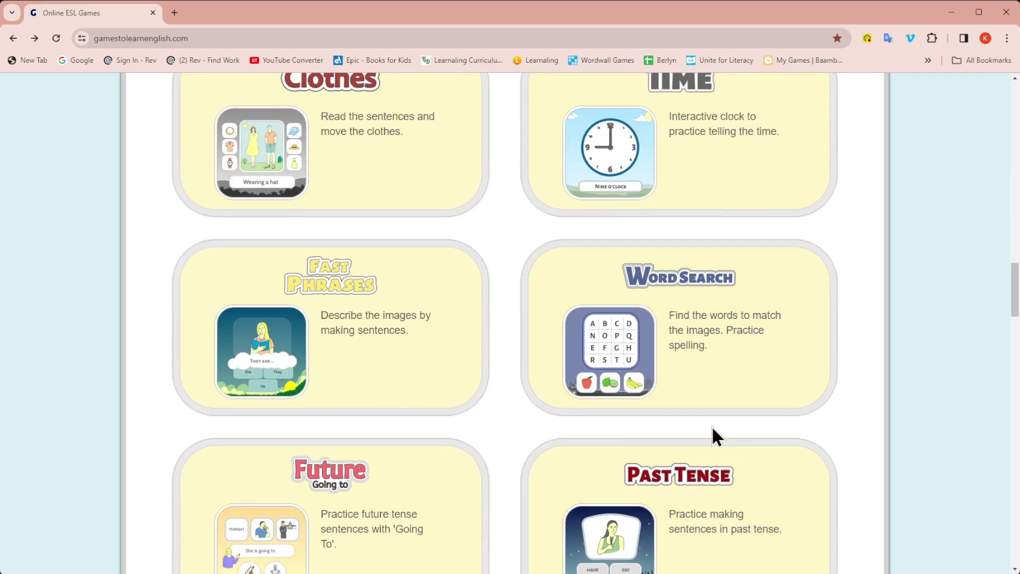
{"action": "scroll", "coordinate": [702, 422], "scroll_direction": "up", "scroll_amount": 13}
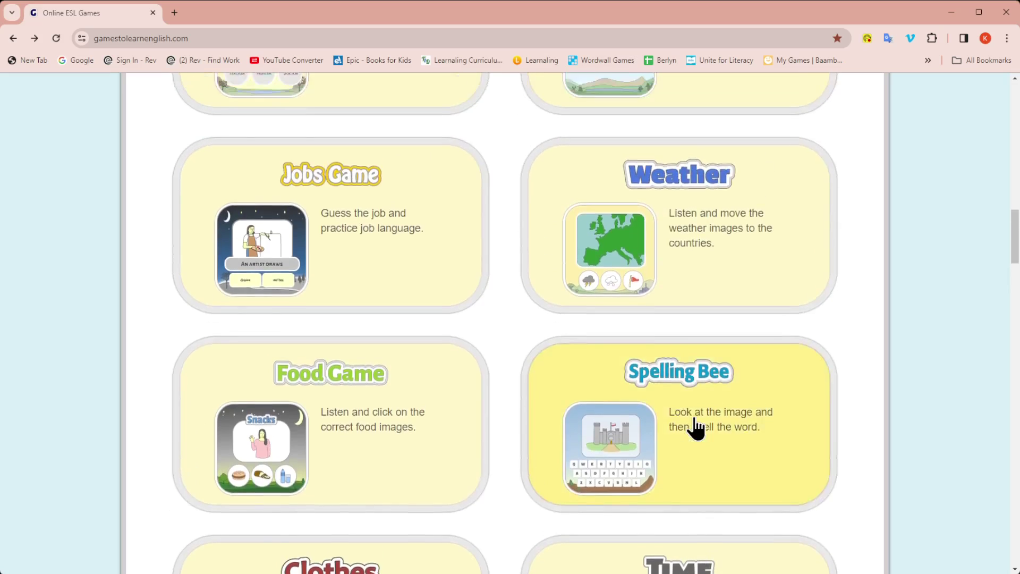
{"action": "scroll", "coordinate": [685, 418], "scroll_direction": "up", "scroll_amount": 13}
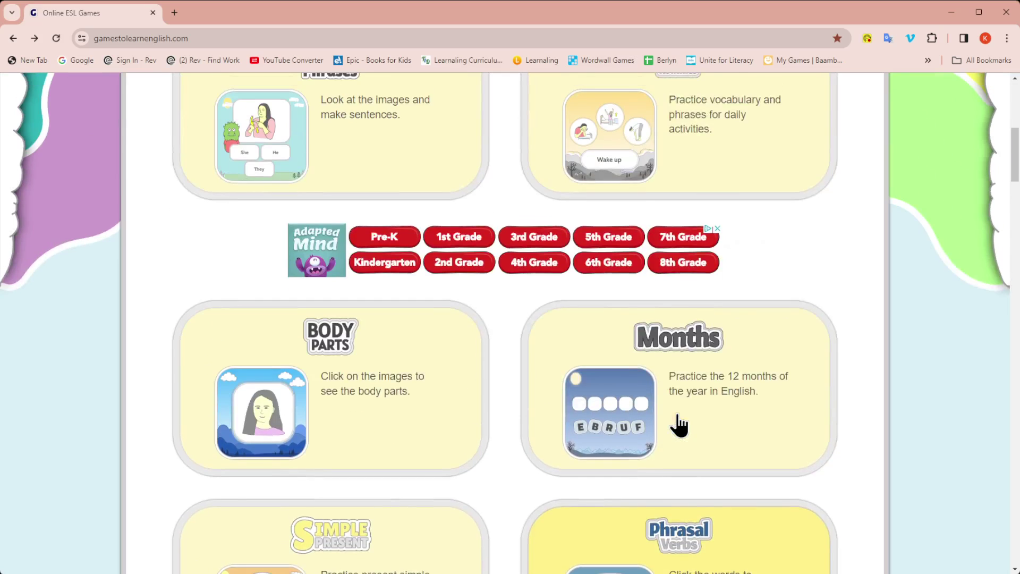
{"action": "scroll", "coordinate": [672, 425], "scroll_direction": "up", "scroll_amount": 2}
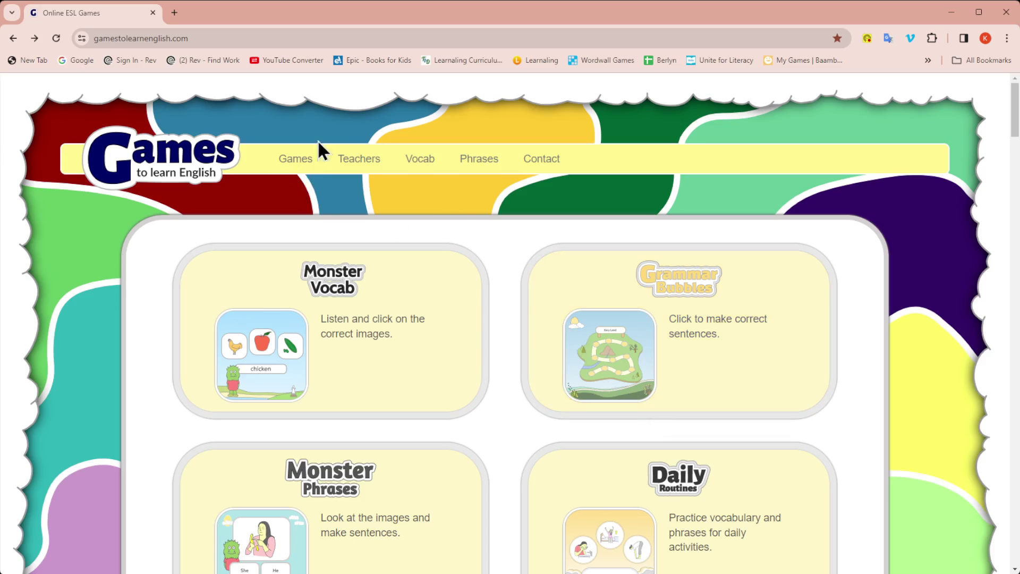
Sign in to the Teachers' Section and open the page for managing content sets
{"action": "left_click", "coordinate": [362, 166]}
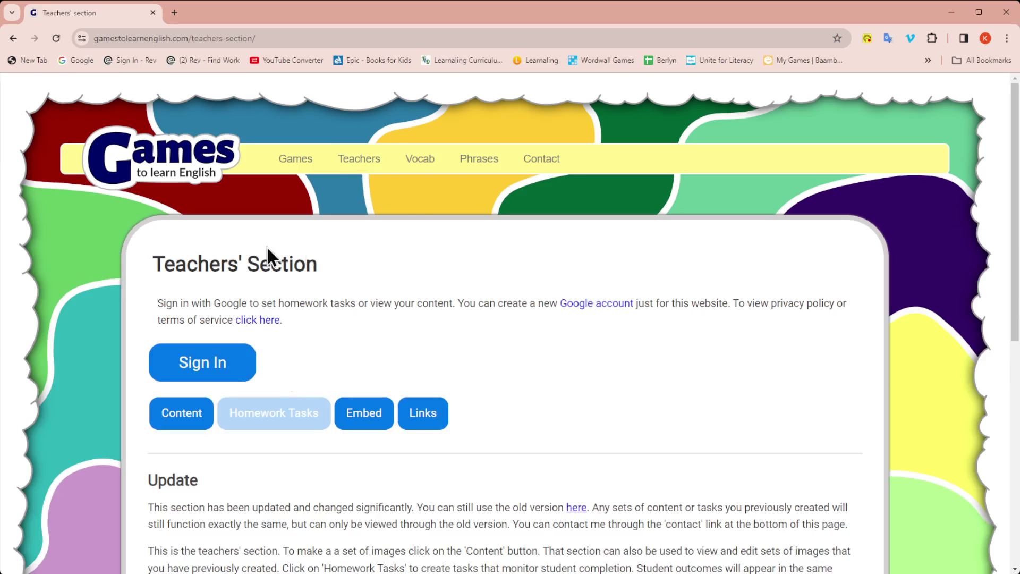
{"action": "left_click", "coordinate": [202, 374]}
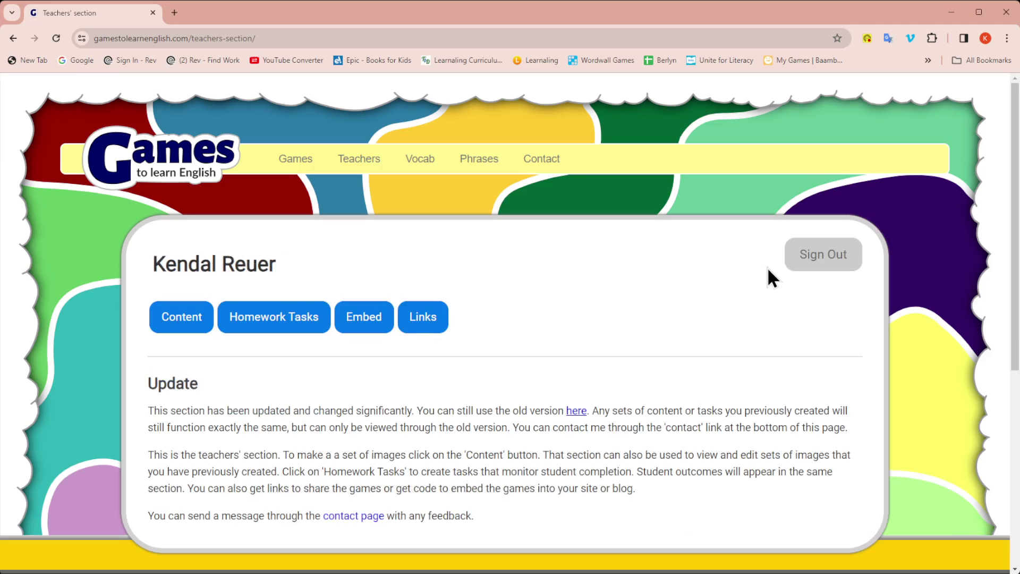
{"action": "scroll", "coordinate": [710, 302], "scroll_direction": "down", "scroll_amount": 5}
{"action": "scroll", "coordinate": [565, 329], "scroll_direction": "up", "scroll_amount": 3}
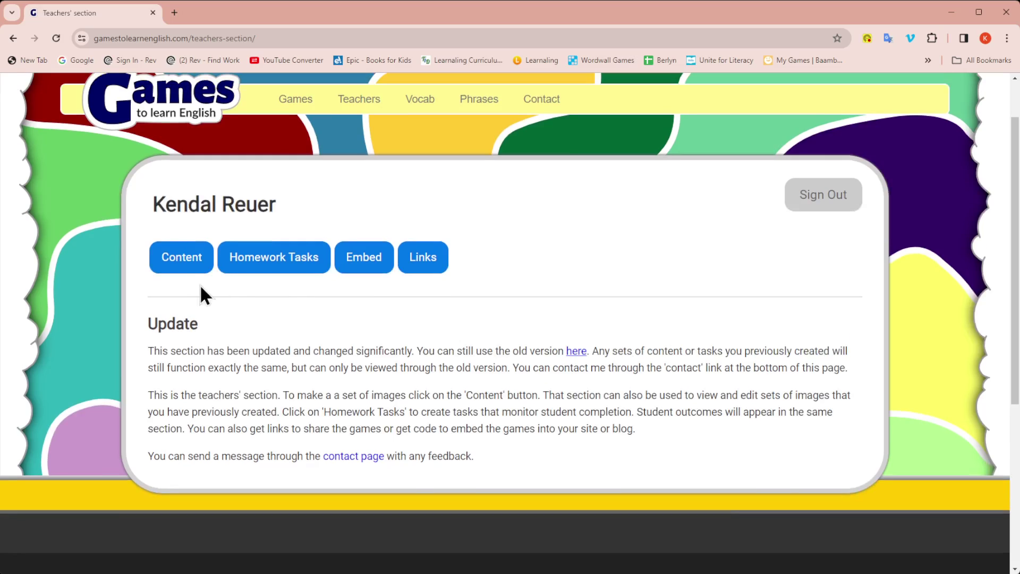
{"action": "left_click", "coordinate": [187, 266]}
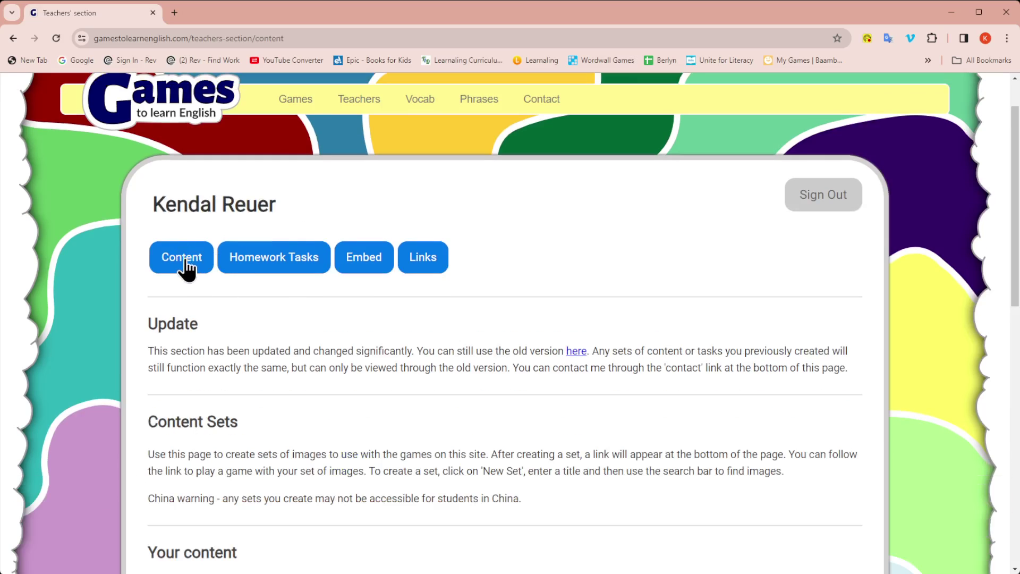
Read the Content Sets instructions on creating image sets for the games
{"action": "scroll", "coordinate": [601, 377], "scroll_direction": "down", "scroll_amount": 2}
{"action": "left_click_drag", "start_coordinate": [159, 303], "coordinate": [230, 308]}
{"action": "scroll", "coordinate": [554, 379], "scroll_direction": "down", "scroll_amount": 2}
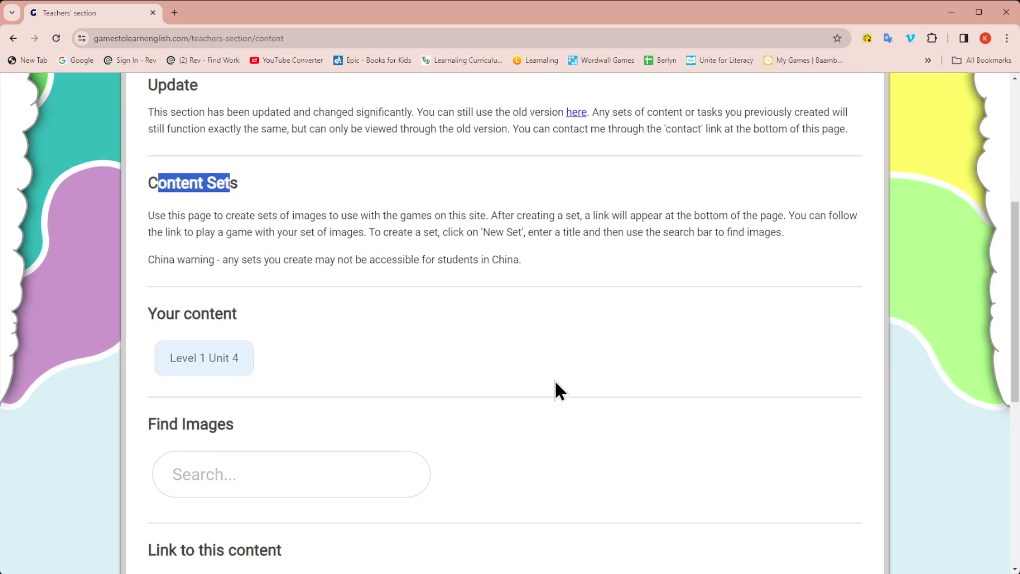
{"action": "left_click", "coordinate": [624, 229]}
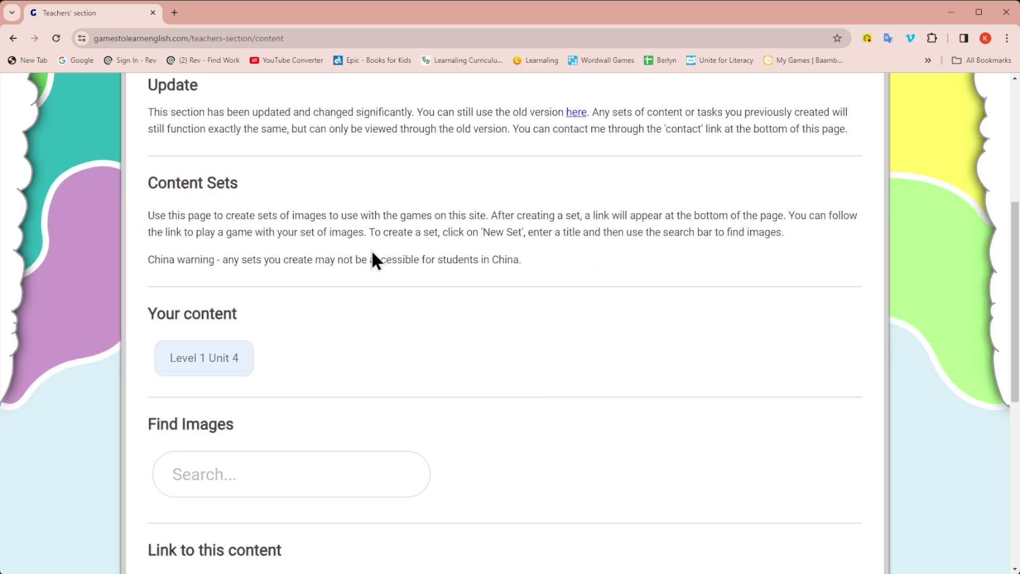
Open the Level 1 Unit 4 set and review its images, audio options and game links
{"action": "left_click", "coordinate": [233, 363]}
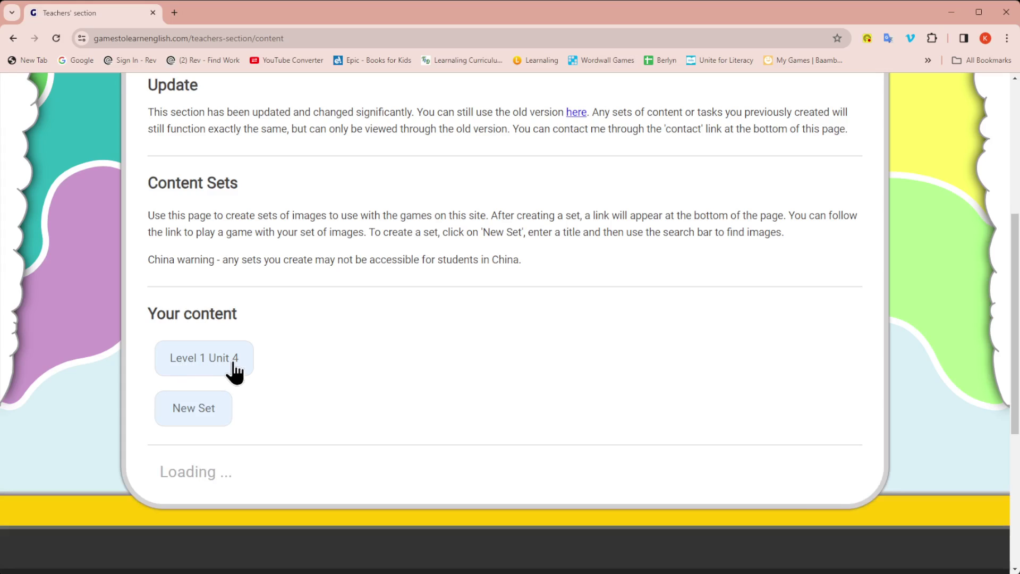
{"action": "scroll", "coordinate": [538, 344], "scroll_direction": "down", "scroll_amount": 9}
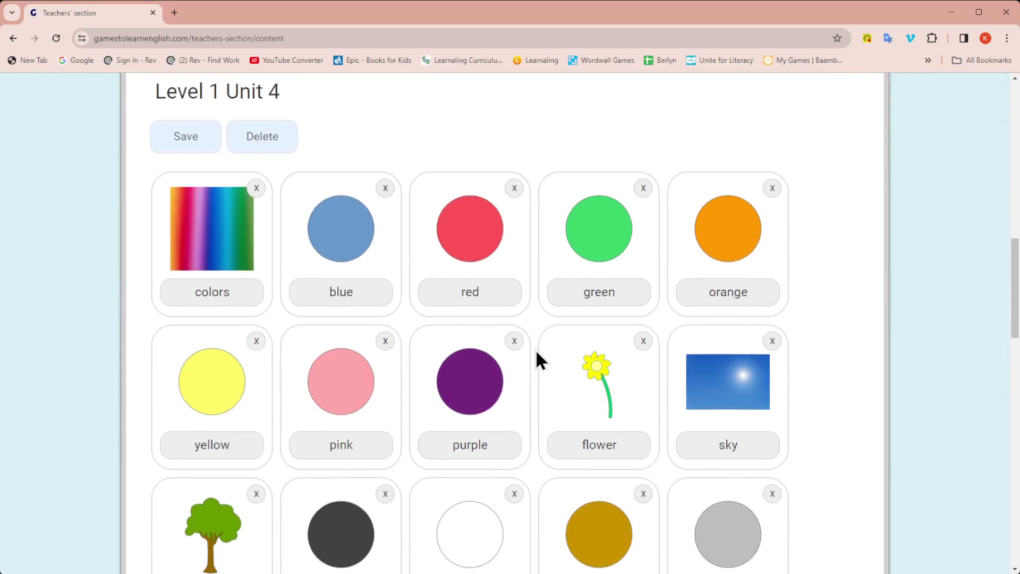
{"action": "scroll", "coordinate": [730, 376], "scroll_direction": "down", "scroll_amount": 4}
{"action": "scroll", "coordinate": [729, 377], "scroll_direction": "up", "scroll_amount": 2}
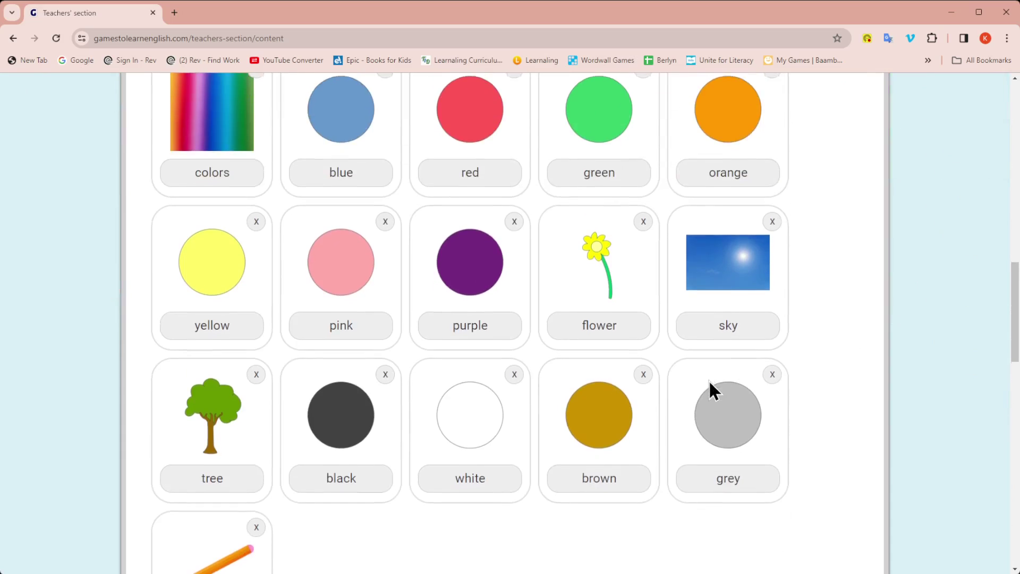
{"action": "scroll", "coordinate": [709, 379], "scroll_direction": "down", "scroll_amount": 9}
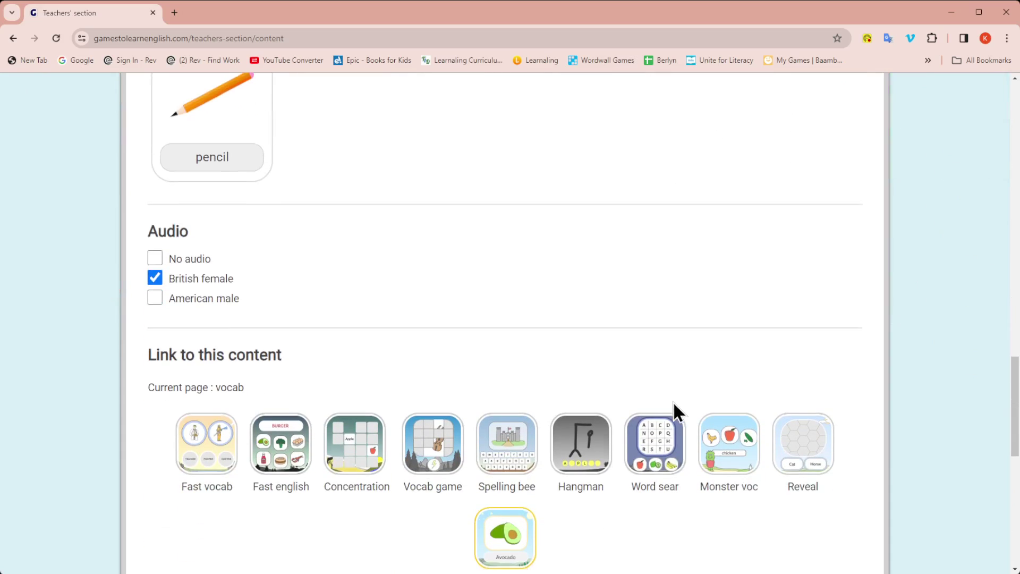
{"action": "scroll", "coordinate": [674, 404], "scroll_direction": "up", "scroll_amount": 20}
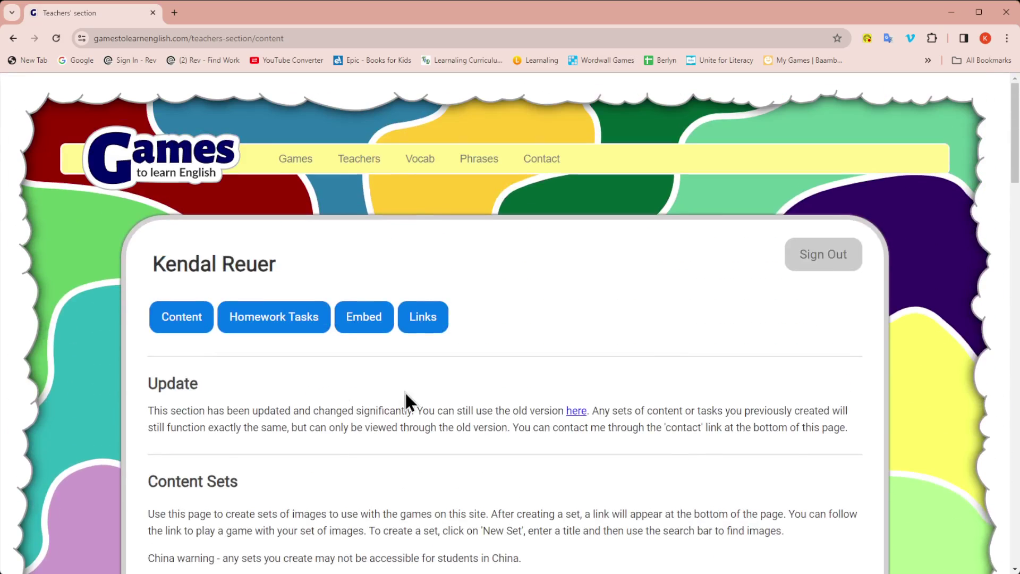
Start a new content set, search the images for dog and add the brown cartoon dog drawing
{"action": "scroll", "coordinate": [617, 340], "scroll_direction": "down", "scroll_amount": 6}
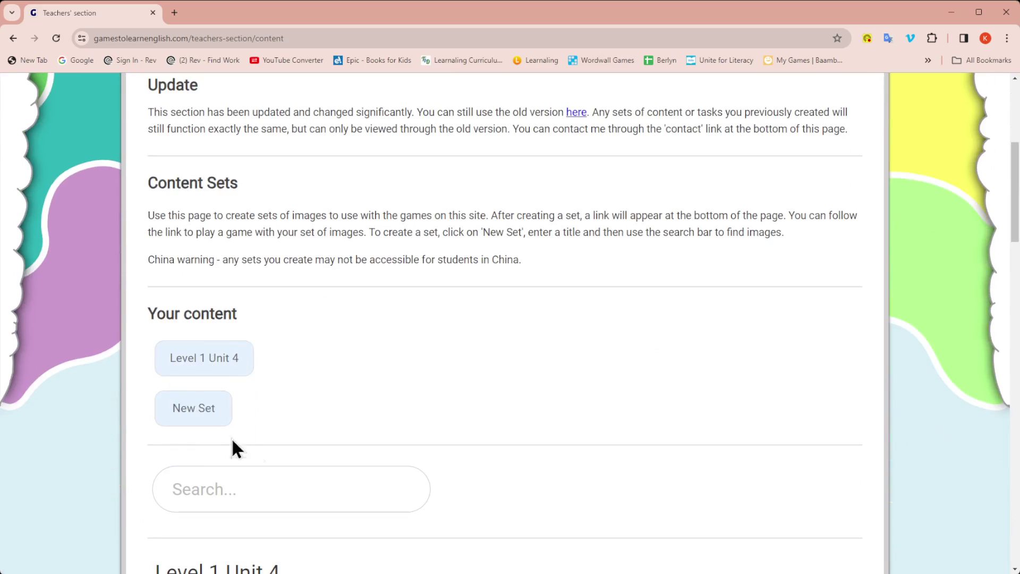
{"action": "left_click", "coordinate": [198, 413]}
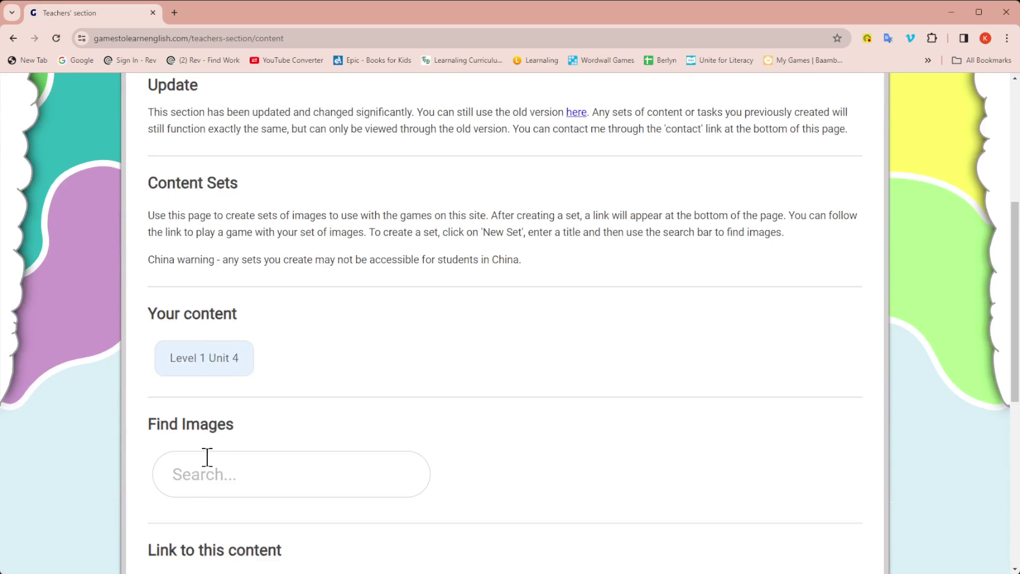
{"action": "scroll", "coordinate": [285, 425], "scroll_direction": "down", "scroll_amount": 2}
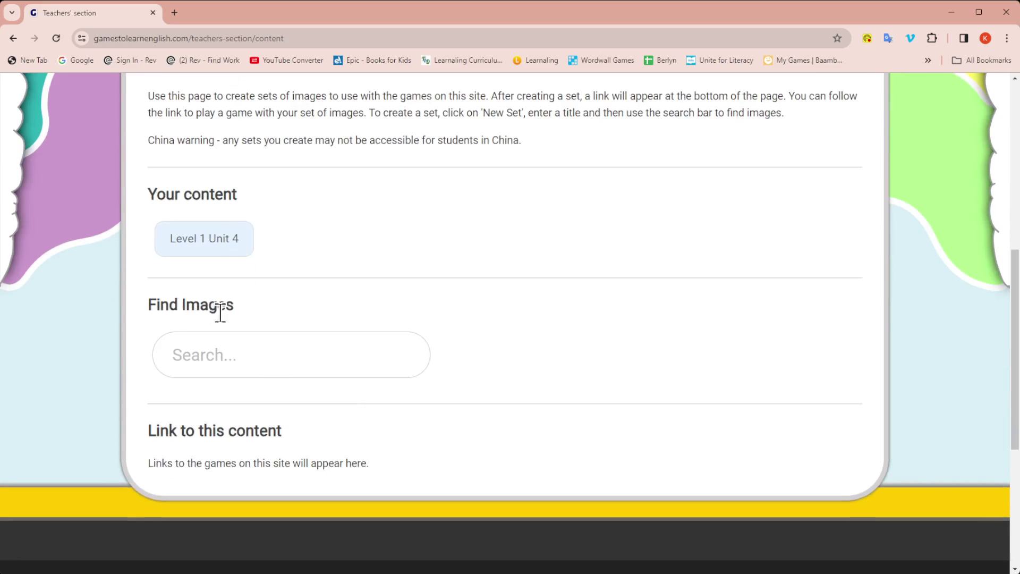
{"action": "left_click", "coordinate": [194, 357]}
{"action": "type", "text": "da"}
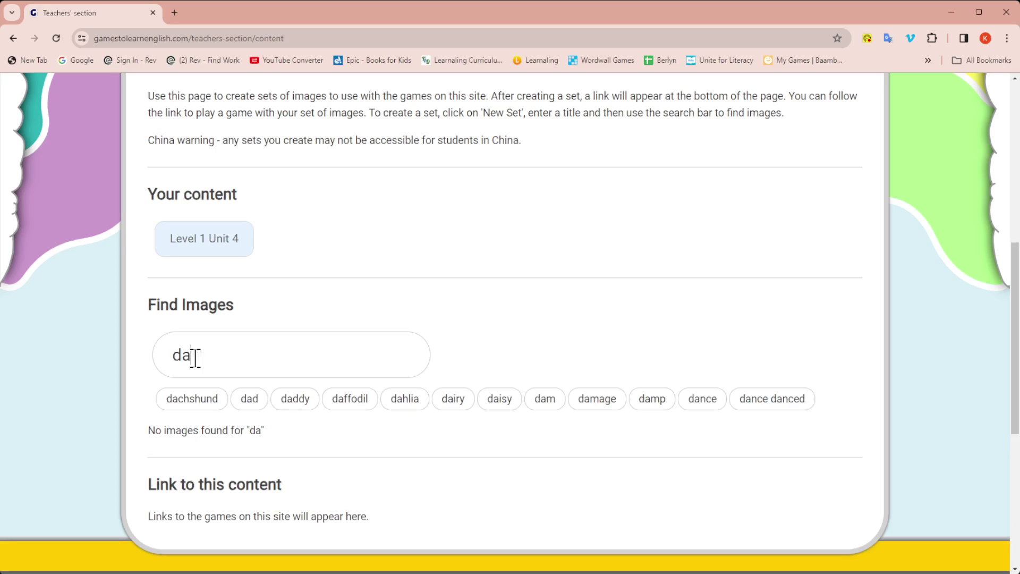
{"action": "key", "text": "BackSpace"}
{"action": "type", "text": "og"}
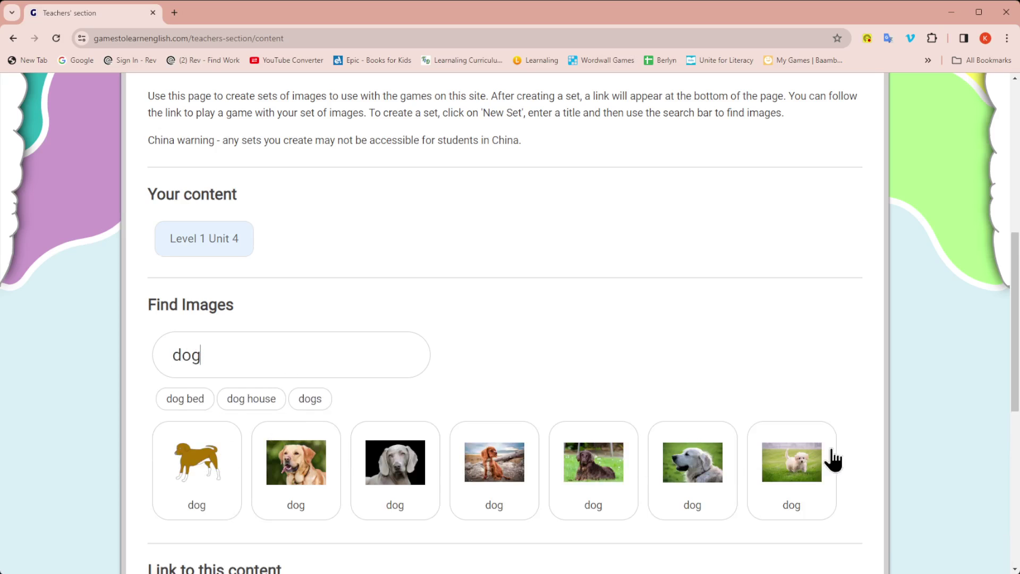
{"action": "scroll", "coordinate": [717, 361], "scroll_direction": "down", "scroll_amount": 3}
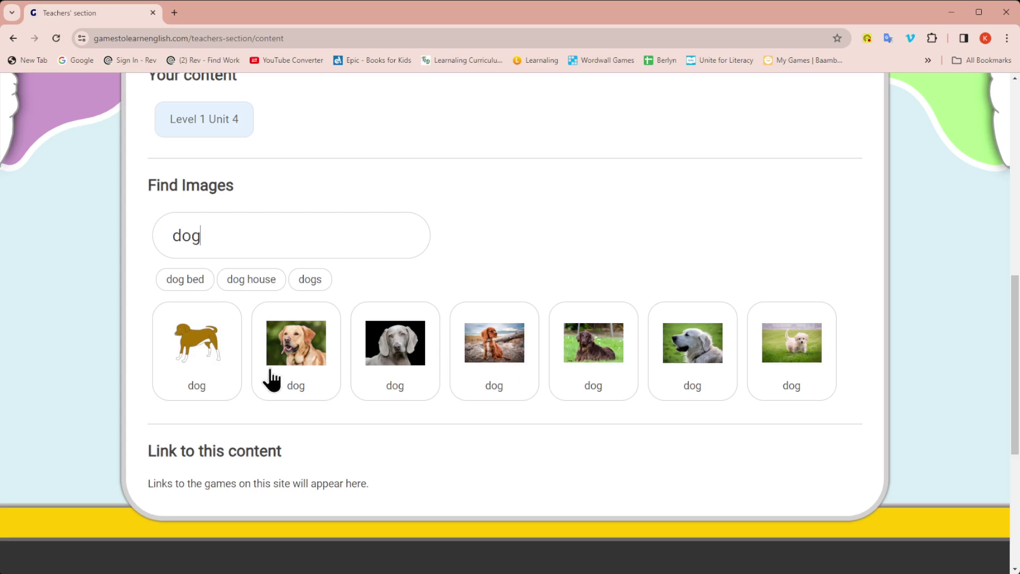
{"action": "left_click", "coordinate": [205, 351]}
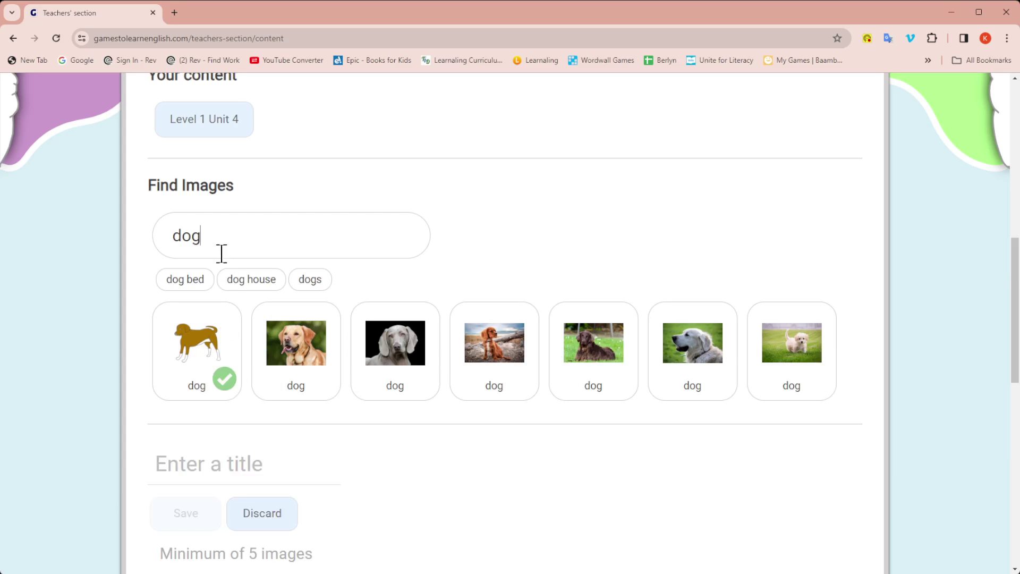
Search for cat and fish images, adding the yellow cartoon cat and the single blue fish drawing to the set
{"action": "left_click_drag", "start_coordinate": [236, 227], "coordinate": [155, 237]}
{"action": "type", "text": "cat"}
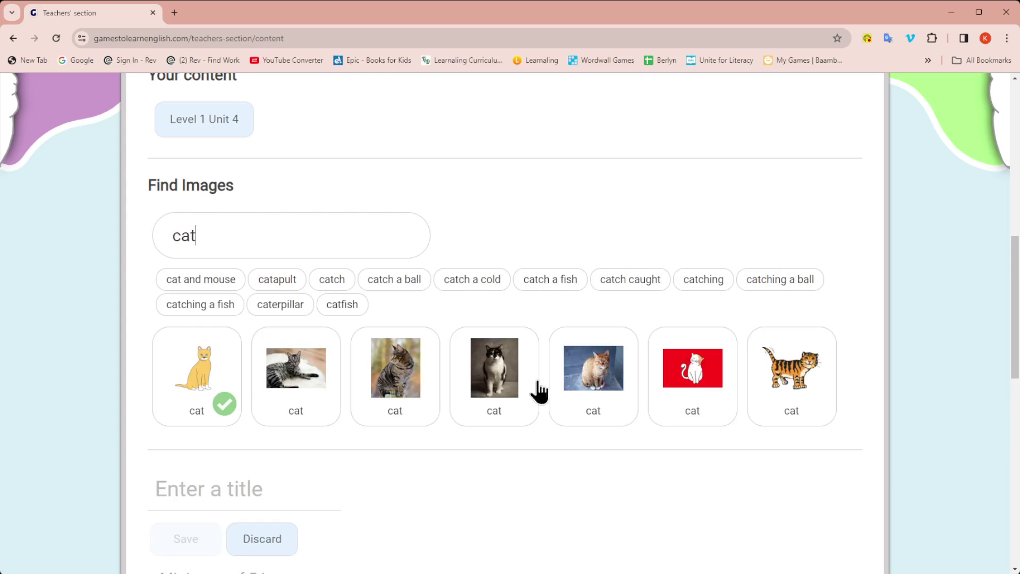
{"action": "scroll", "coordinate": [622, 405], "scroll_direction": "down", "scroll_amount": 5}
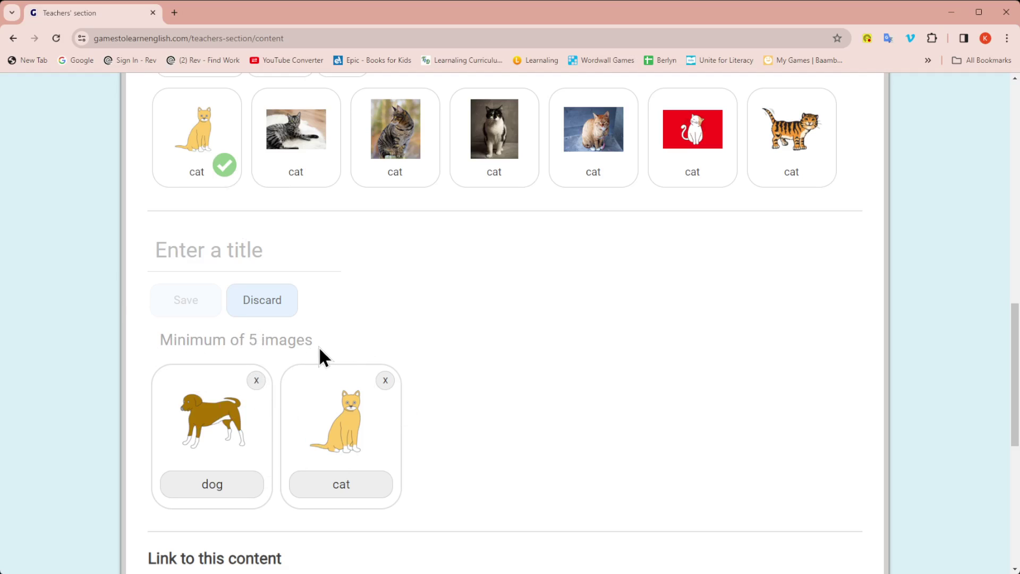
{"action": "scroll", "coordinate": [345, 444], "scroll_direction": "up", "scroll_amount": 2}
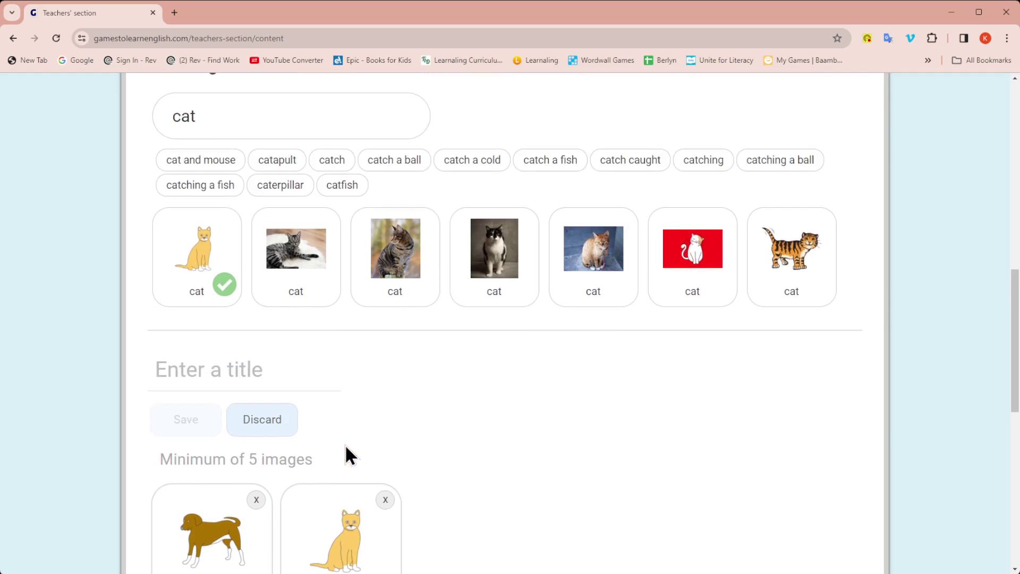
{"action": "left_click_drag", "start_coordinate": [216, 109], "coordinate": [148, 119]}
{"action": "type", "text": "fish"}
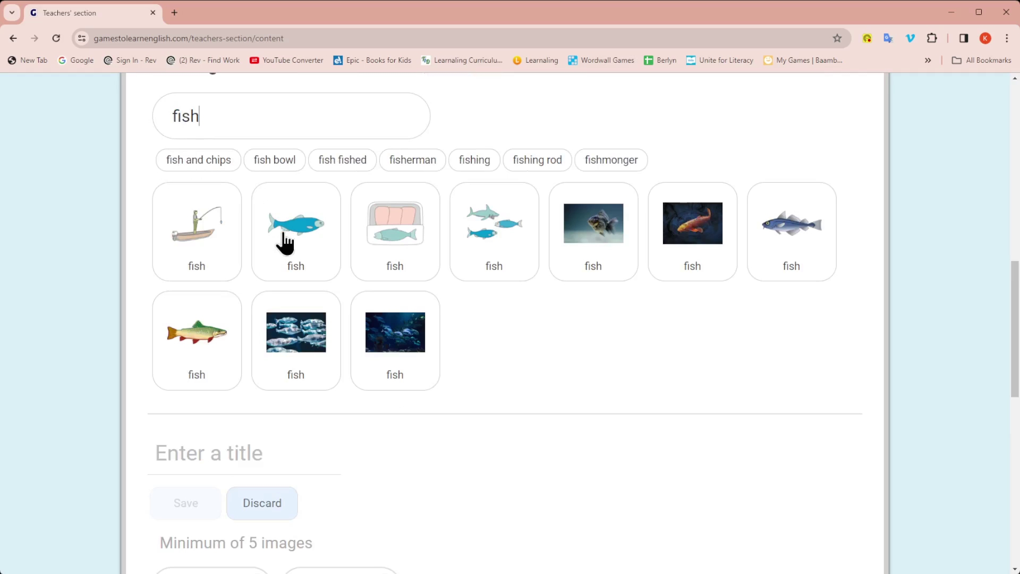
{"action": "left_click", "coordinate": [285, 243]}
Search for lizard and pig images, adding the green lizard drawing and the pink cartoon pig to the set
{"action": "left_click_drag", "start_coordinate": [217, 119], "coordinate": [132, 122]}
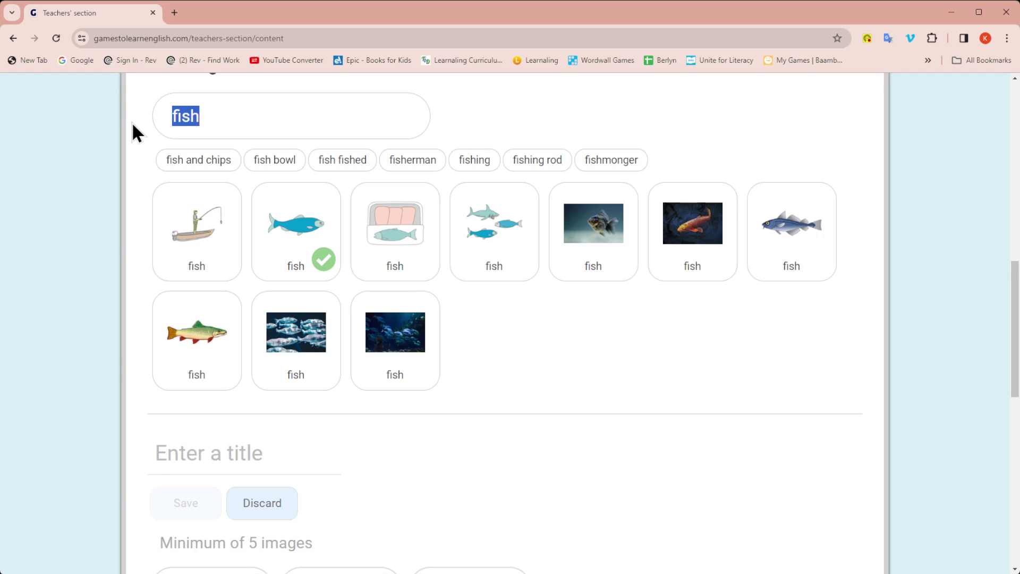
{"action": "type", "text": "lizard"}
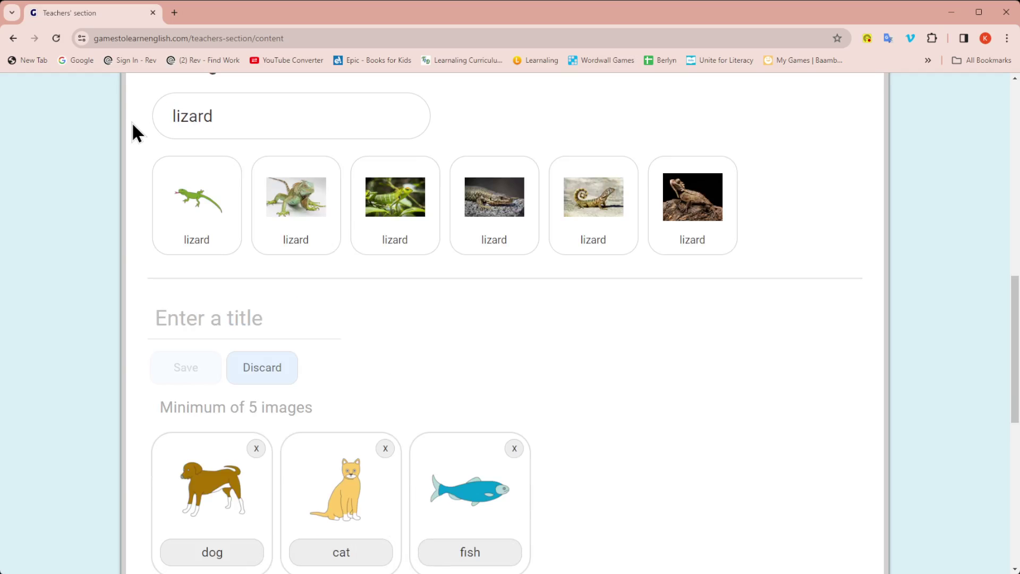
{"action": "left_click", "coordinate": [208, 209]}
{"action": "left_click_drag", "start_coordinate": [240, 110], "coordinate": [80, 110]}
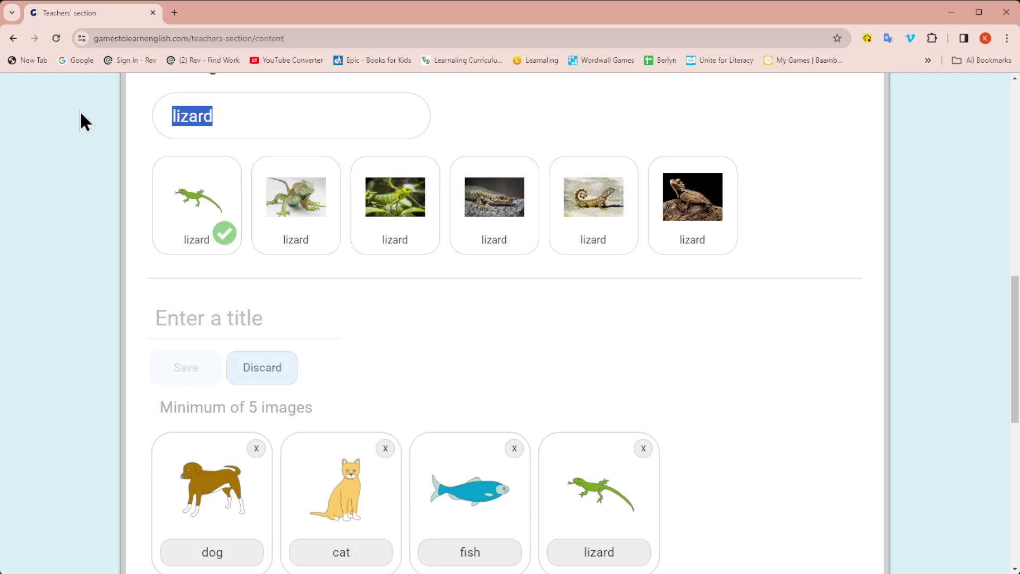
{"action": "type", "text": "pig"}
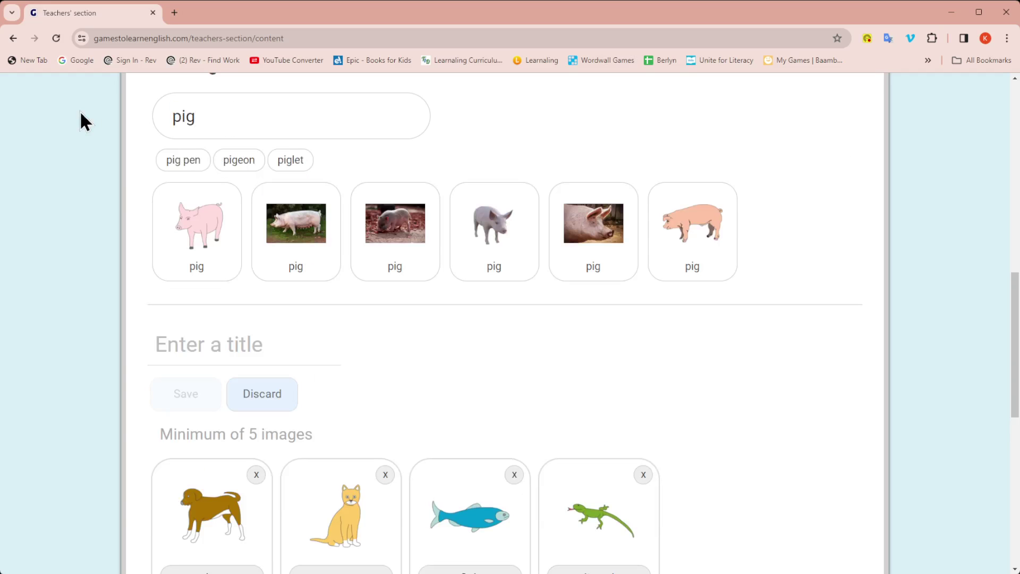
{"action": "left_click", "coordinate": [202, 228]}
Title the new content set Animals
{"action": "scroll", "coordinate": [514, 413], "scroll_direction": "down", "scroll_amount": 5}
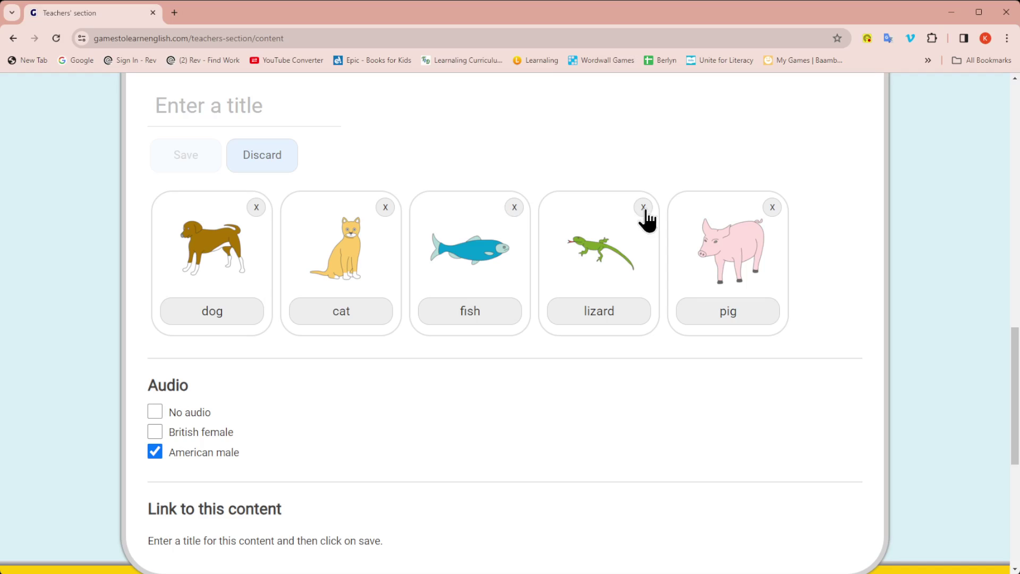
{"action": "scroll", "coordinate": [486, 343], "scroll_direction": "up", "scroll_amount": 2}
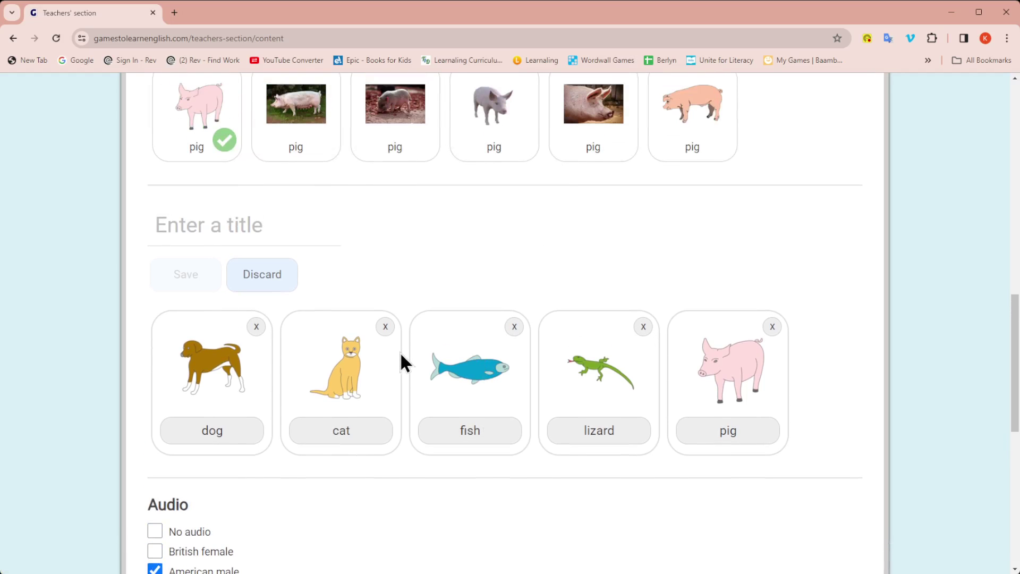
{"action": "left_click", "coordinate": [183, 226]}
{"action": "type", "text": "Ani"}
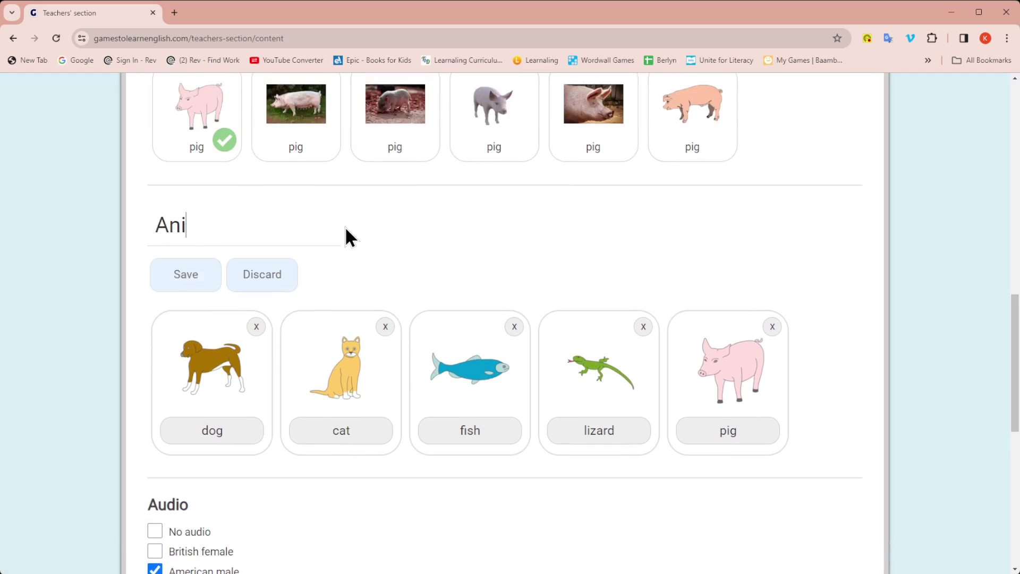
{"action": "type", "text": "mals"}
Set the audio option of the Animals set to No audio
{"action": "scroll", "coordinate": [355, 397], "scroll_direction": "down", "scroll_amount": 2}
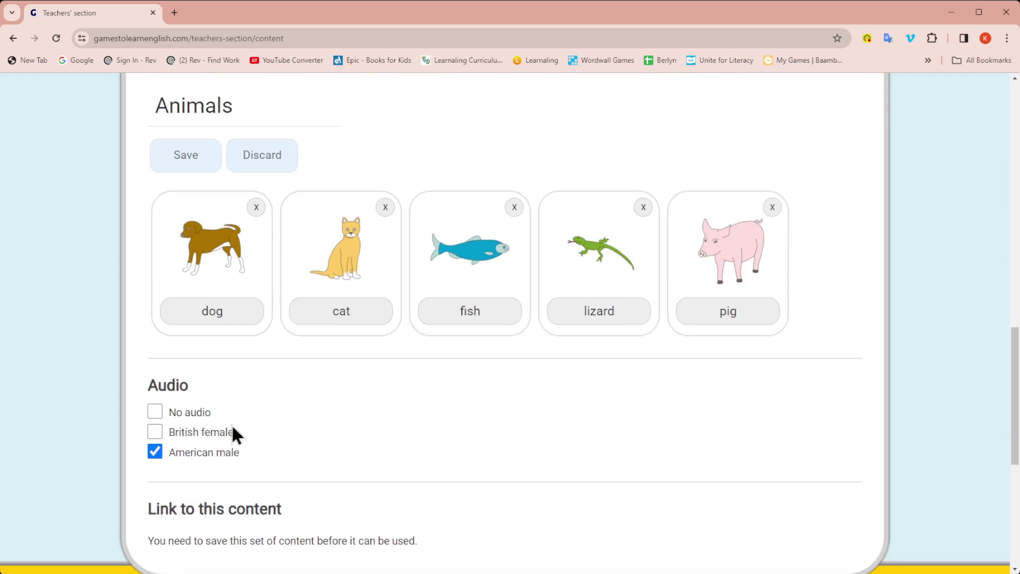
{"action": "left_click", "coordinate": [157, 411]}
{"action": "scroll", "coordinate": [531, 467], "scroll_direction": "up", "scroll_amount": 2}
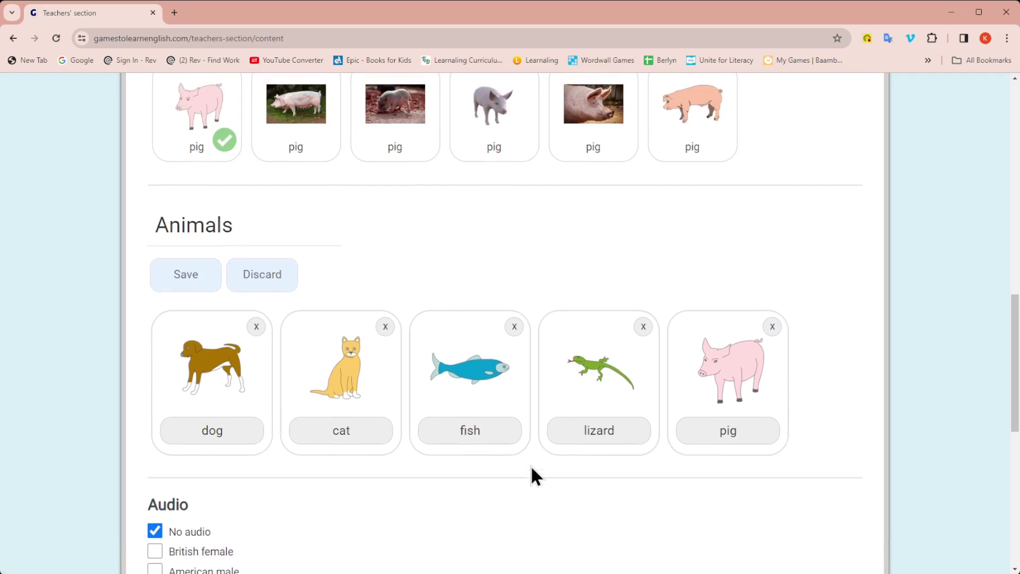
Choose the British female audio and save the Animals set
{"action": "scroll", "coordinate": [531, 467], "scroll_direction": "down", "scroll_amount": 2}
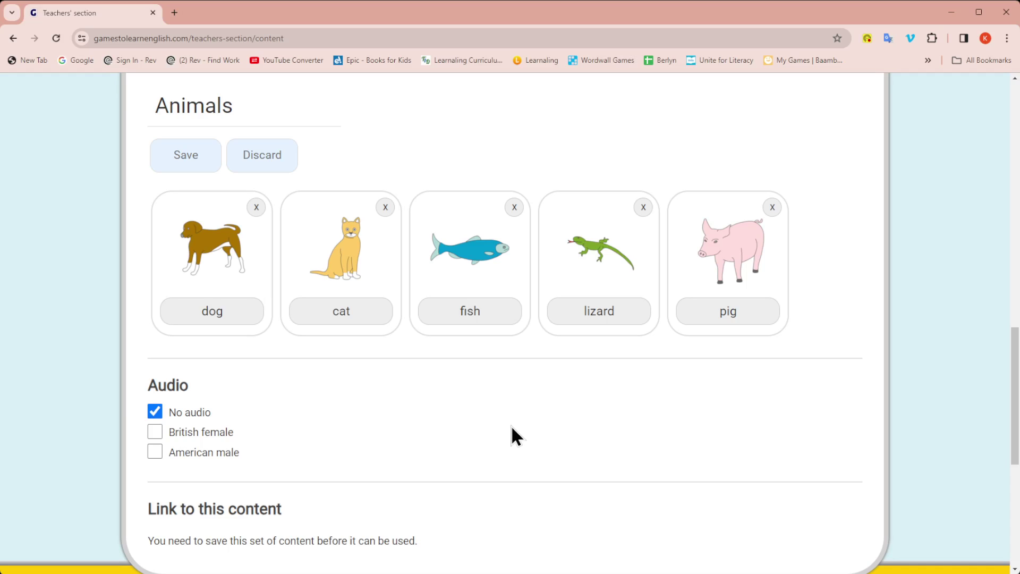
{"action": "left_click", "coordinate": [157, 431]}
{"action": "left_click", "coordinate": [190, 154]}
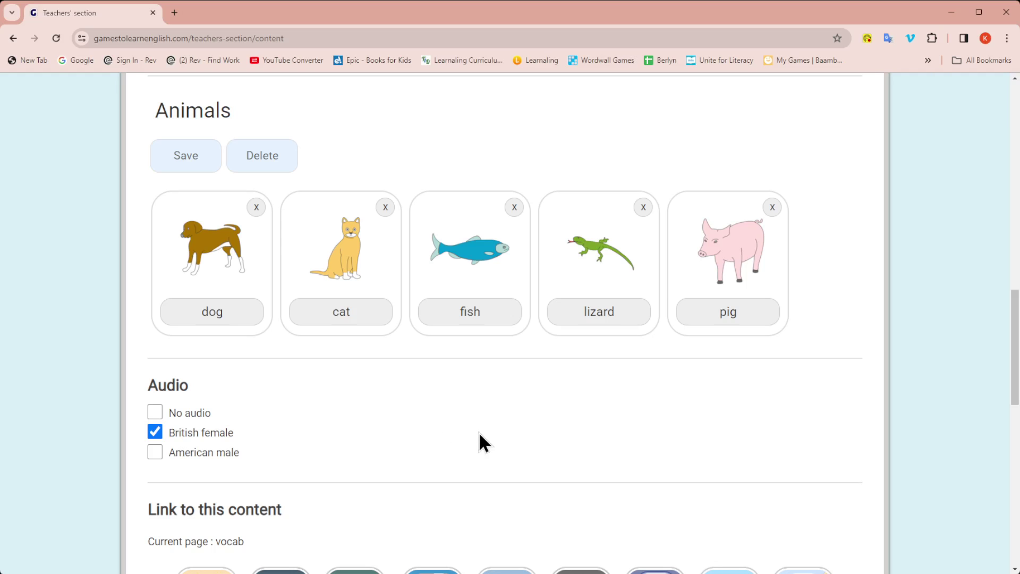
Look over the saved Animals set and reopen it from the list of your content
{"action": "scroll", "coordinate": [480, 434], "scroll_direction": "down", "scroll_amount": 2}
{"action": "scroll", "coordinate": [477, 435], "scroll_direction": "up", "scroll_amount": 5}
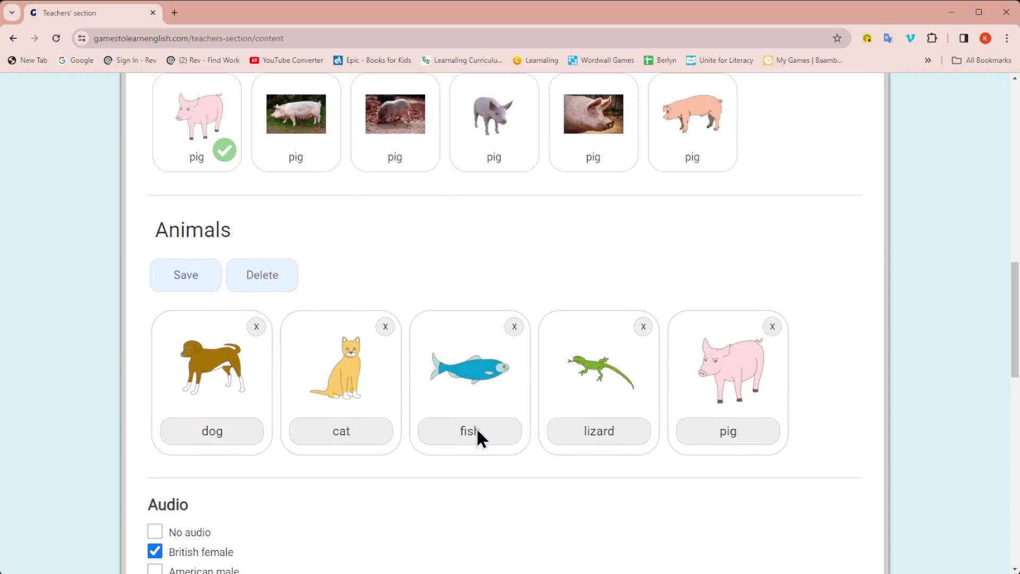
{"action": "scroll", "coordinate": [476, 433], "scroll_direction": "up", "scroll_amount": 7}
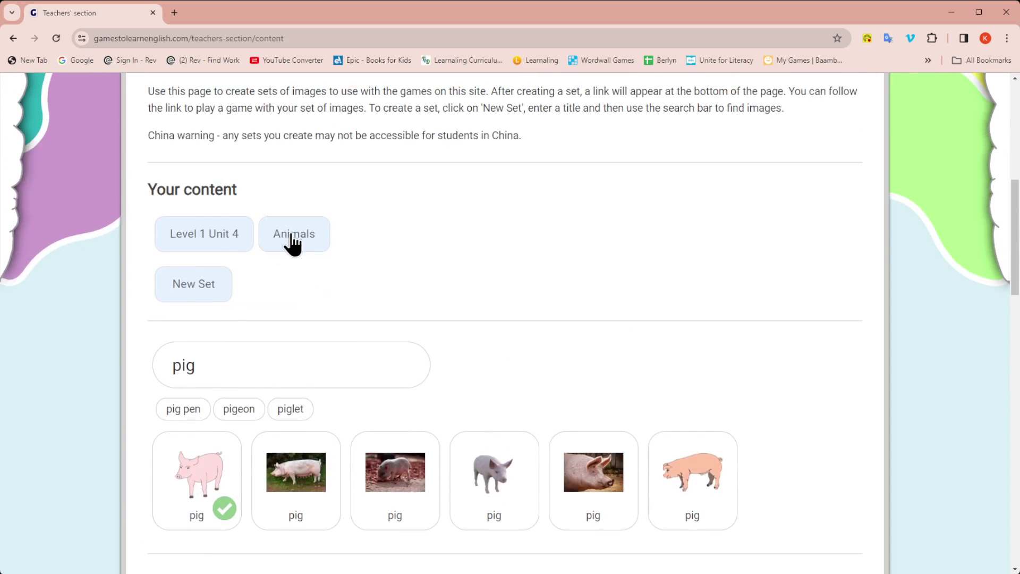
{"action": "scroll", "coordinate": [562, 394], "scroll_direction": "down", "scroll_amount": 3}
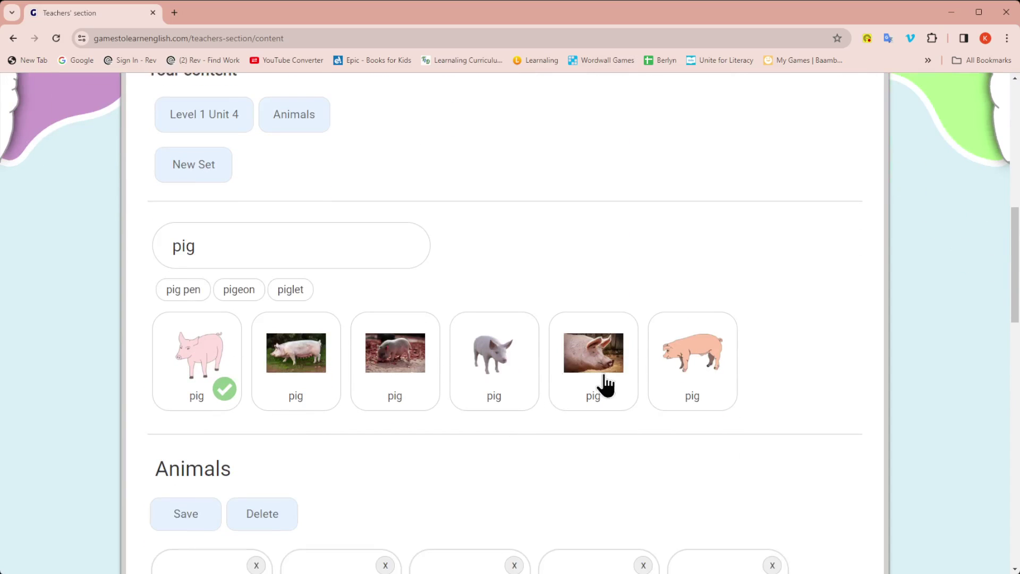
{"action": "scroll", "coordinate": [677, 489], "scroll_direction": "down", "scroll_amount": 2}
{"action": "scroll", "coordinate": [677, 491], "scroll_direction": "up", "scroll_amount": 3}
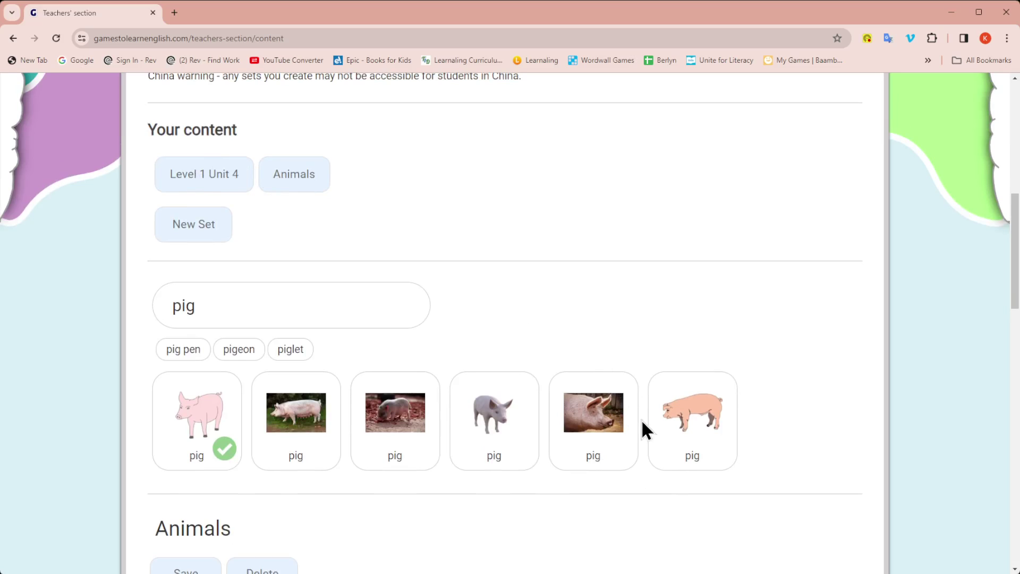
{"action": "left_click", "coordinate": [288, 178]}
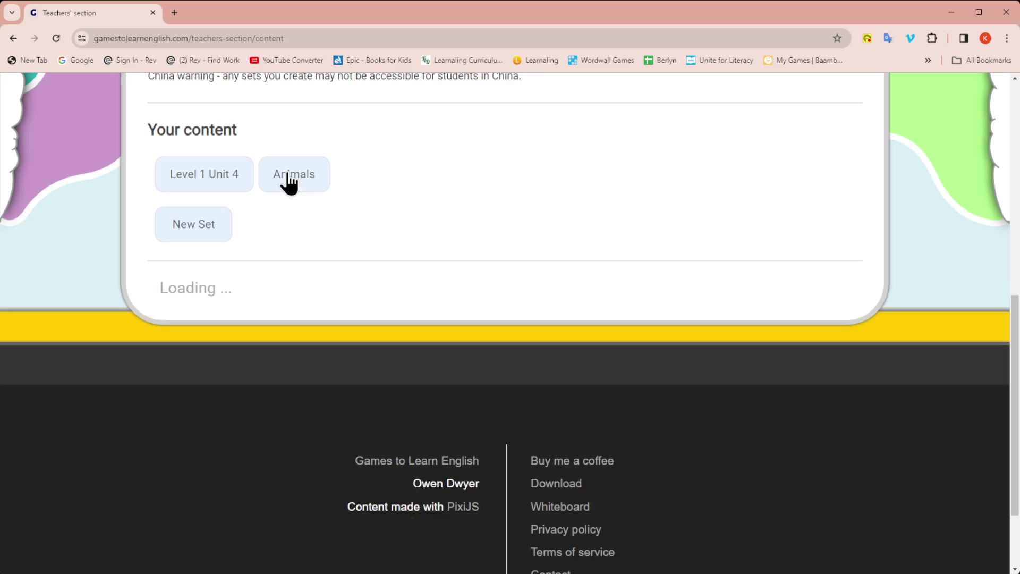
Preview the Animals set's links for the Fast english, Spelling bee and Hangman games
{"action": "scroll", "coordinate": [613, 274], "scroll_direction": "down", "scroll_amount": 4}
{"action": "scroll", "coordinate": [613, 267], "scroll_direction": "down", "scroll_amount": 7}
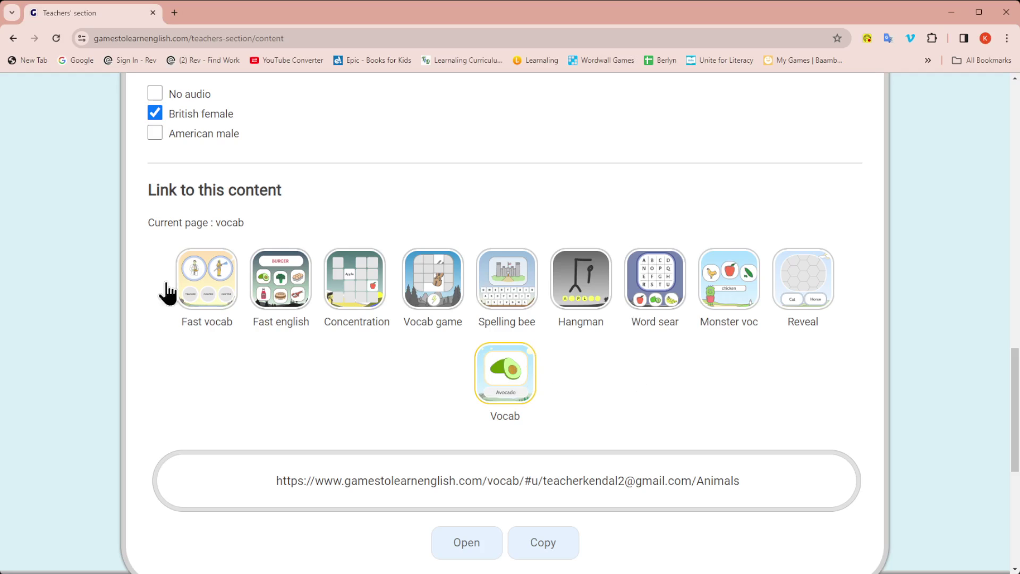
{"action": "left_click", "coordinate": [284, 297]}
{"action": "left_click", "coordinate": [502, 300]}
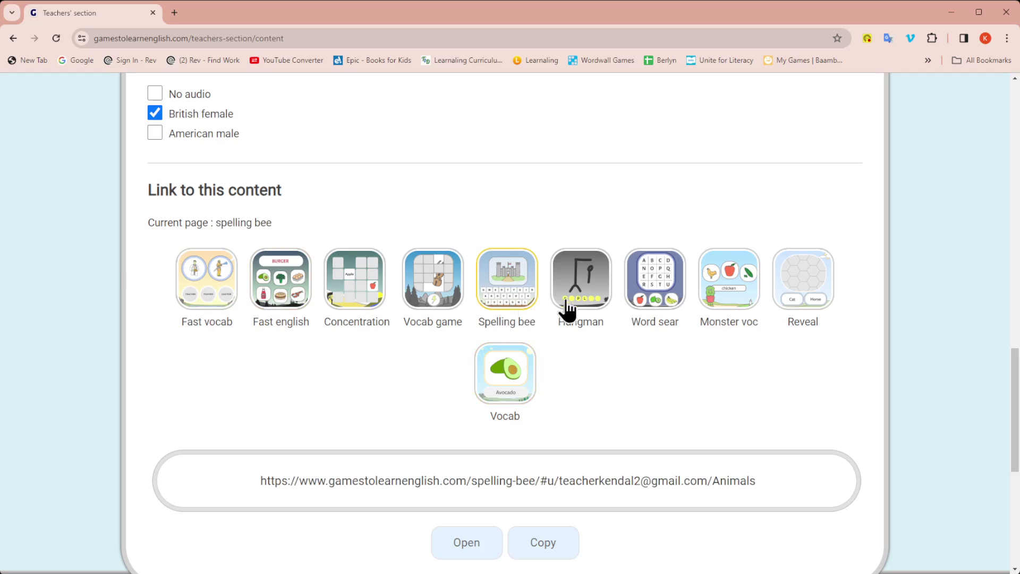
{"action": "left_click", "coordinate": [573, 294]}
Select Fast vocab as the game for the Animals set and copy its link
{"action": "left_click", "coordinate": [200, 286]}
{"action": "scroll", "coordinate": [507, 332], "scroll_direction": "down", "scroll_amount": 1}
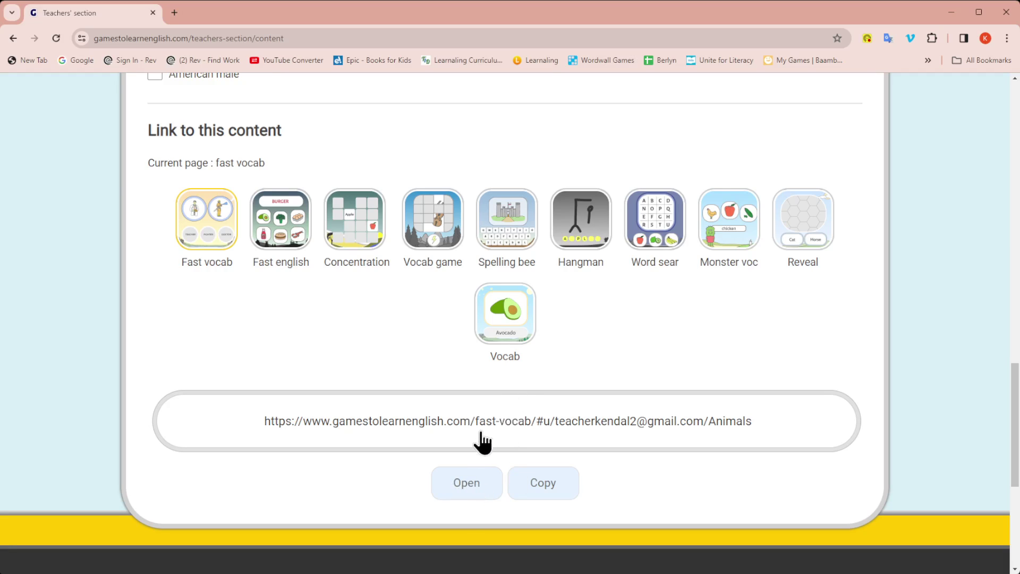
{"action": "left_click", "coordinate": [550, 493]}
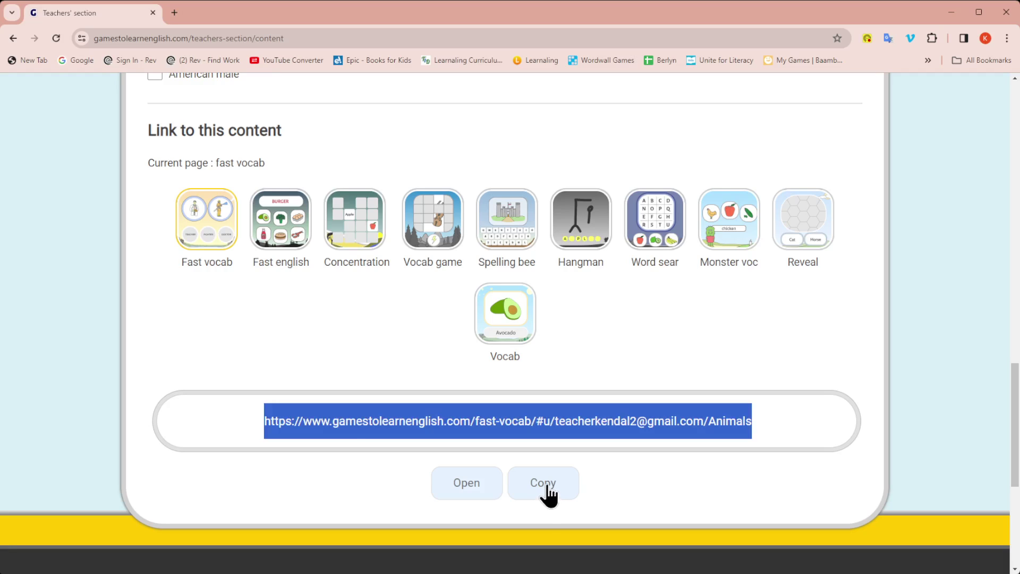
Open the copied Fast Vocab link in a new browser tab and bring the game's start screen into view
{"action": "left_click", "coordinate": [174, 12]}
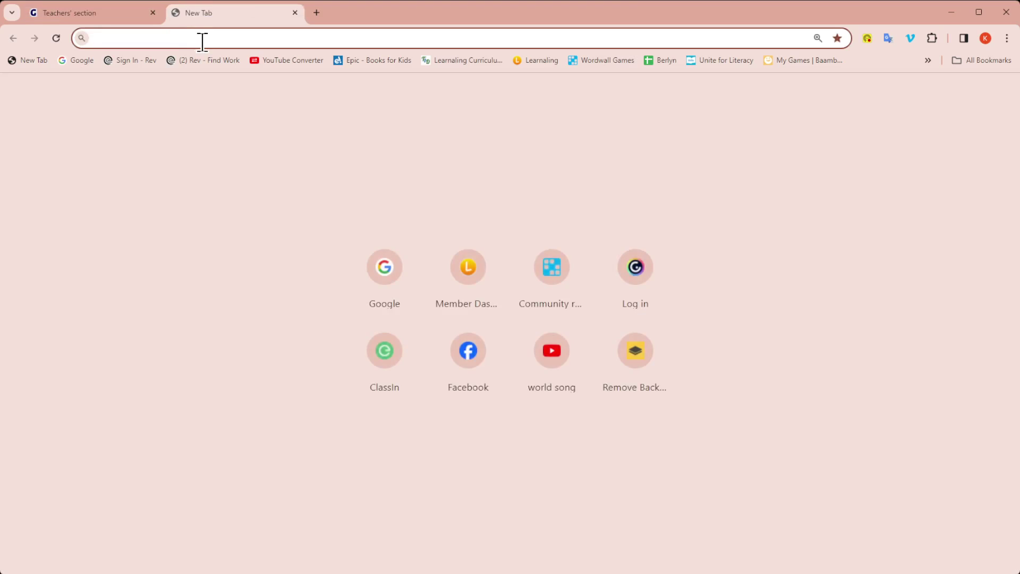
{"action": "key", "text": "ctrl+v"}
{"action": "key", "text": "Return"}
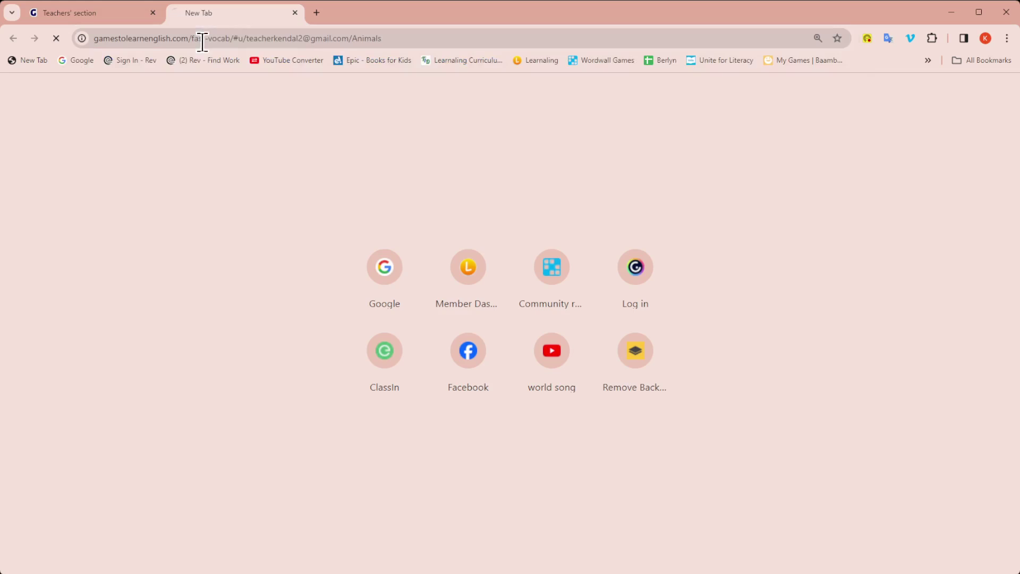
{"action": "scroll", "coordinate": [773, 383], "scroll_direction": "down", "scroll_amount": 3}
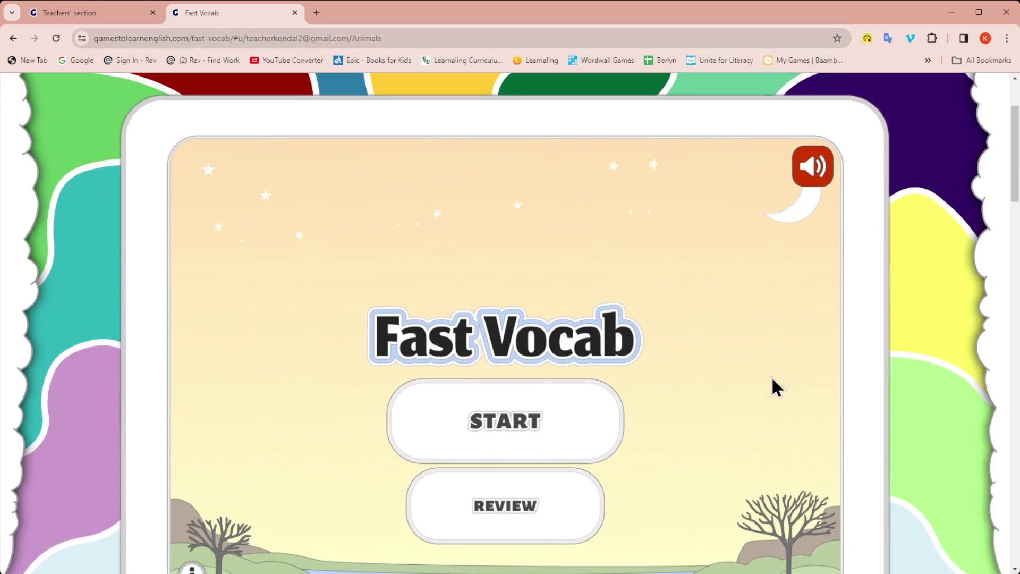
{"action": "scroll", "coordinate": [771, 377], "scroll_direction": "down", "scroll_amount": 1}
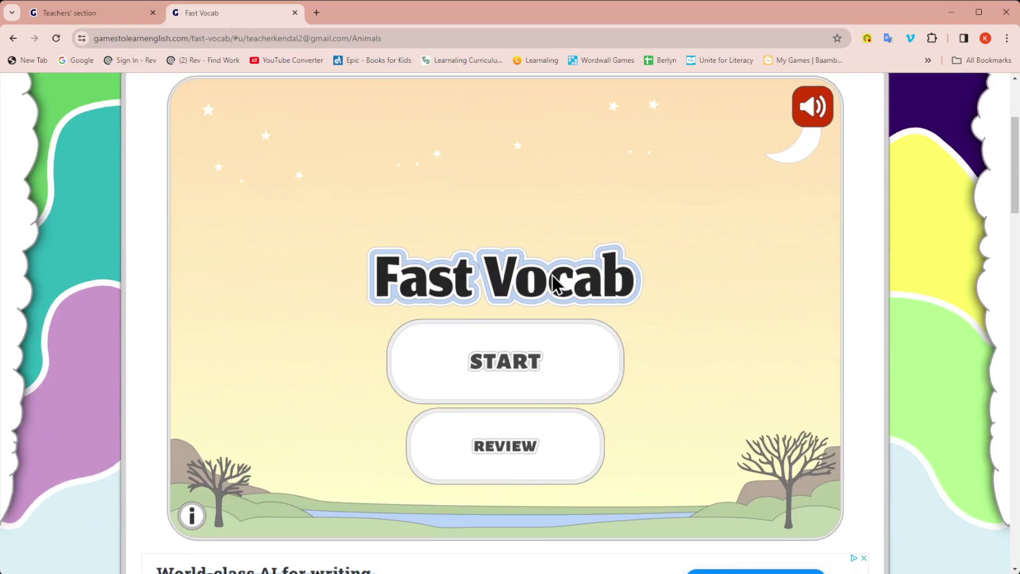
Review the first picture cards of the Animals set in Fast Vocab and return to the game's start screen
{"action": "left_click", "coordinate": [513, 455]}
{"action": "left_click", "coordinate": [705, 239]}
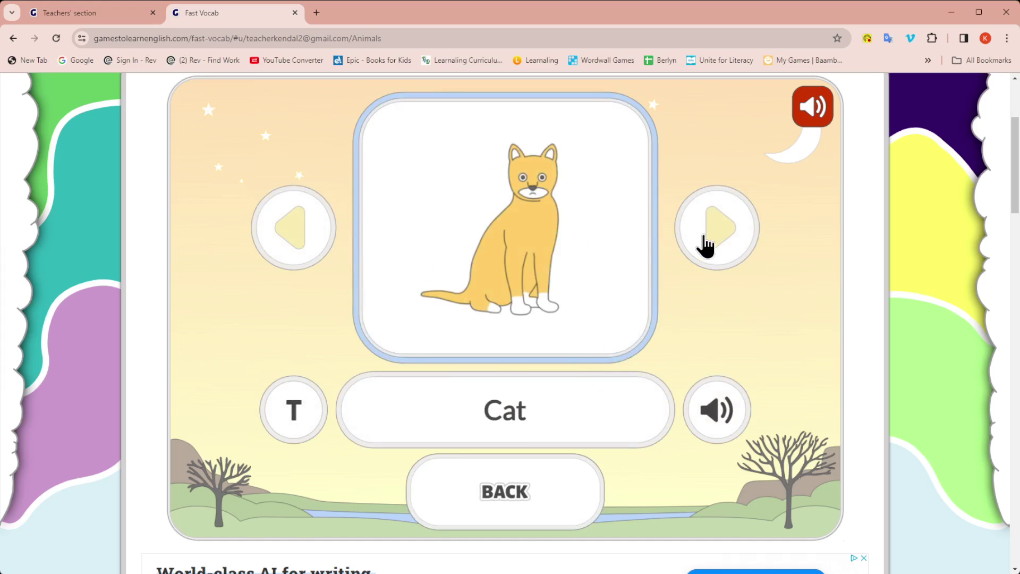
{"action": "left_click", "coordinate": [706, 237]}
{"action": "left_click", "coordinate": [509, 497]}
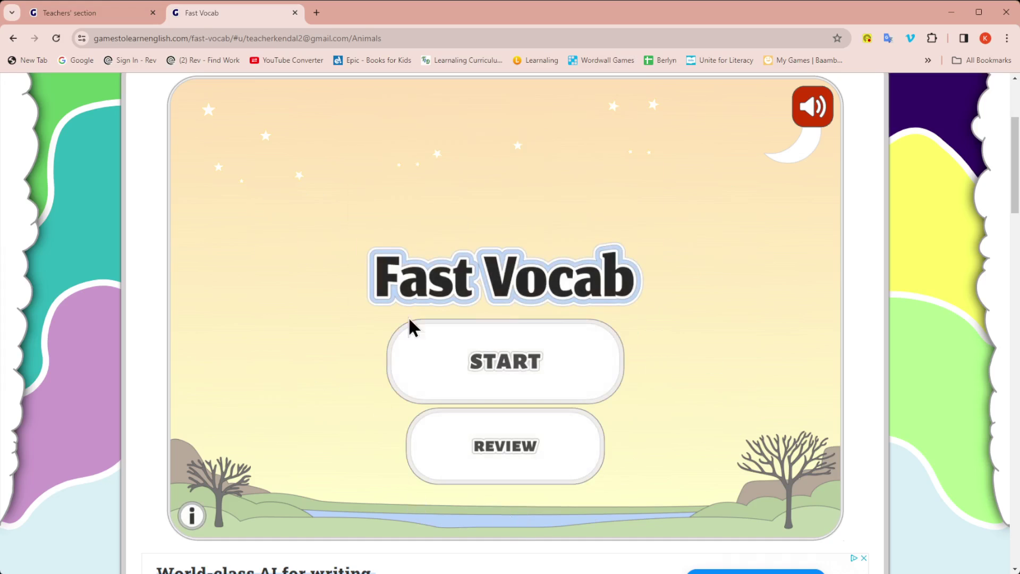
Start the Fast Vocab game and match the cat, dog and fish pictures to their words
{"action": "left_click", "coordinate": [513, 366]}
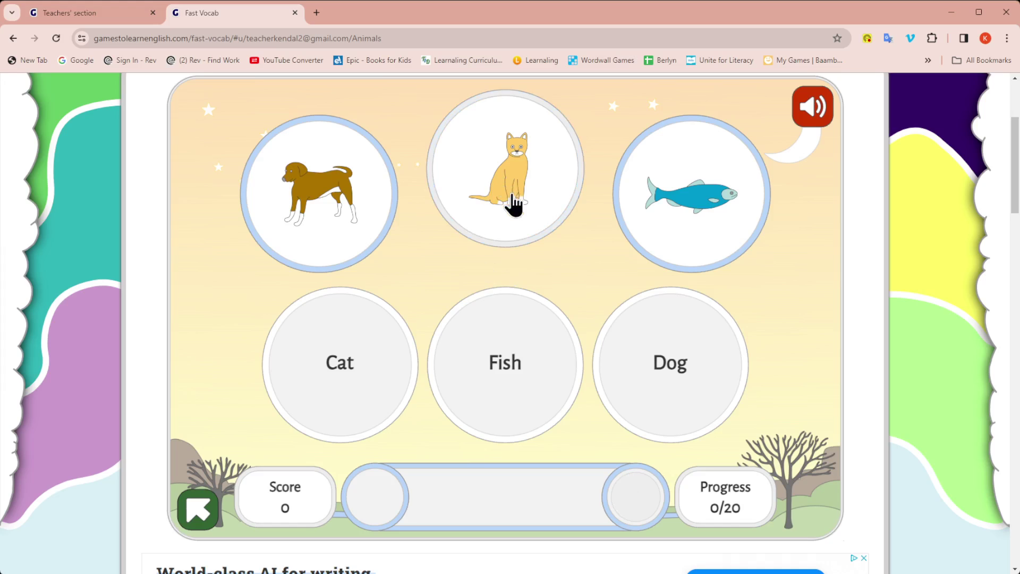
{"action": "left_click_drag", "start_coordinate": [490, 201], "coordinate": [357, 449]}
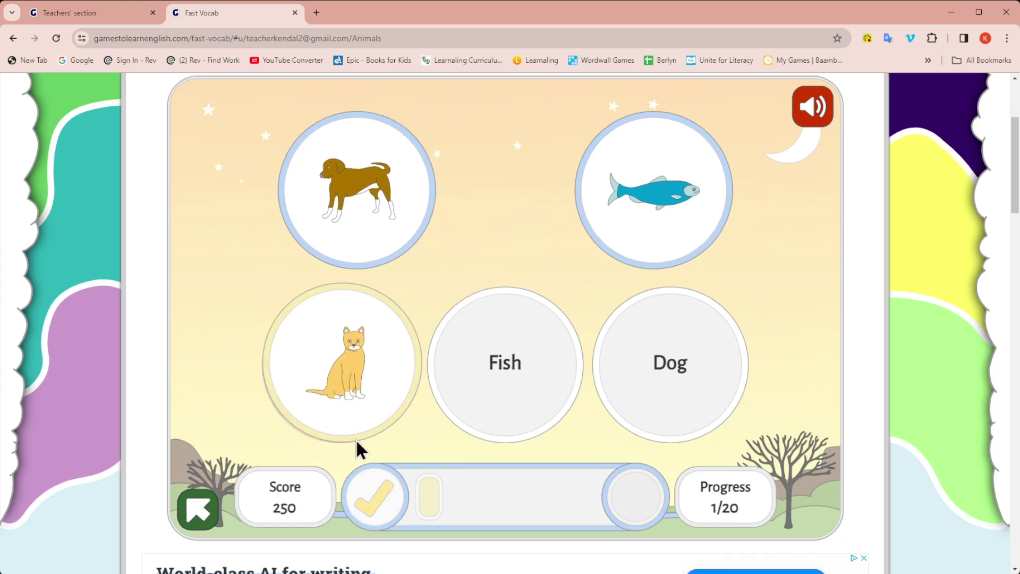
{"action": "left_click_drag", "start_coordinate": [418, 228], "coordinate": [646, 377]}
{"action": "left_click_drag", "start_coordinate": [550, 172], "coordinate": [506, 362]}
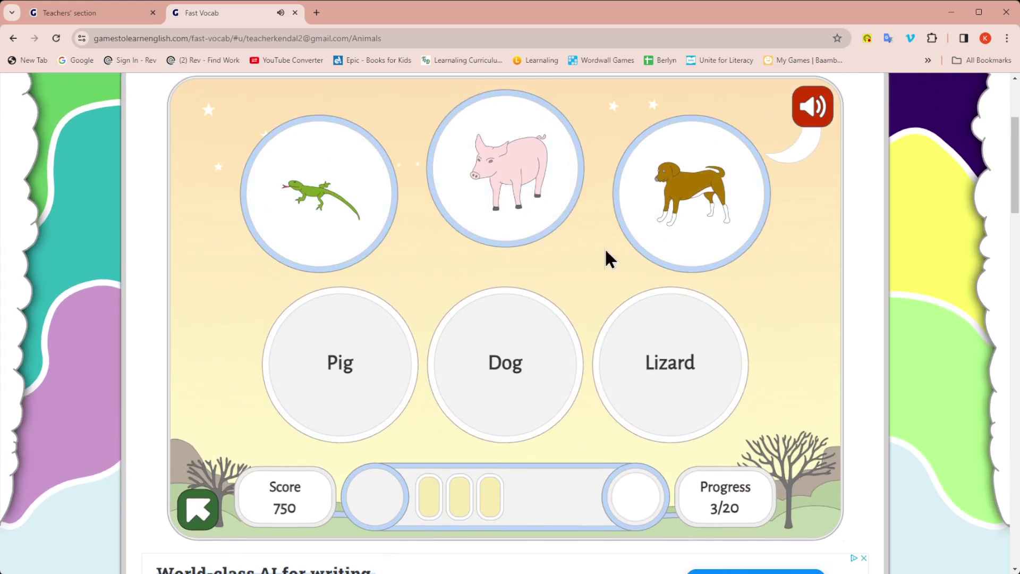
Match the pig, lizard and dog pictures to their words in the second round
{"action": "left_click_drag", "start_coordinate": [528, 178], "coordinate": [360, 365]}
{"action": "left_click_drag", "start_coordinate": [400, 206], "coordinate": [649, 369]}
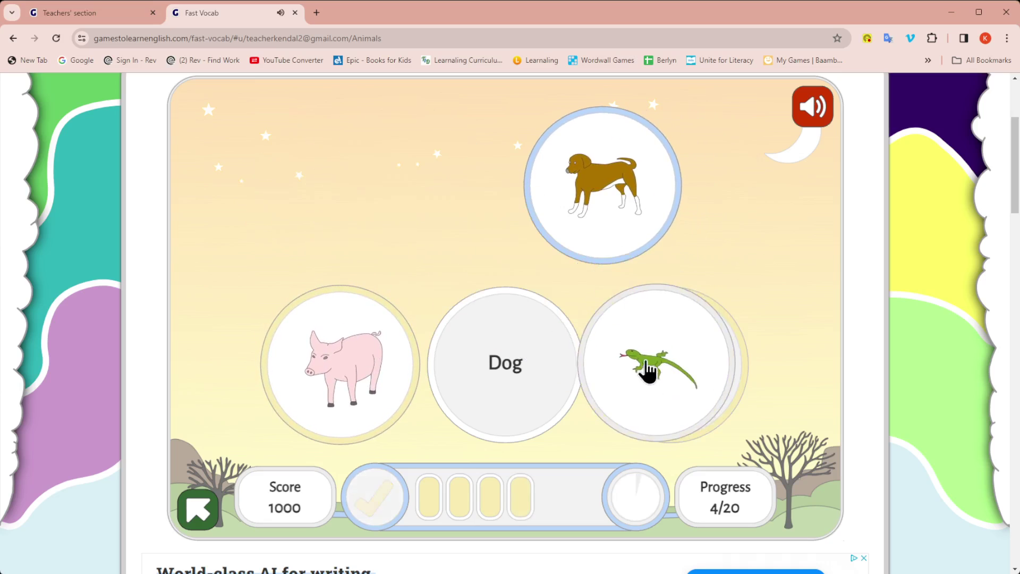
{"action": "left_click_drag", "start_coordinate": [546, 176], "coordinate": [510, 372]}
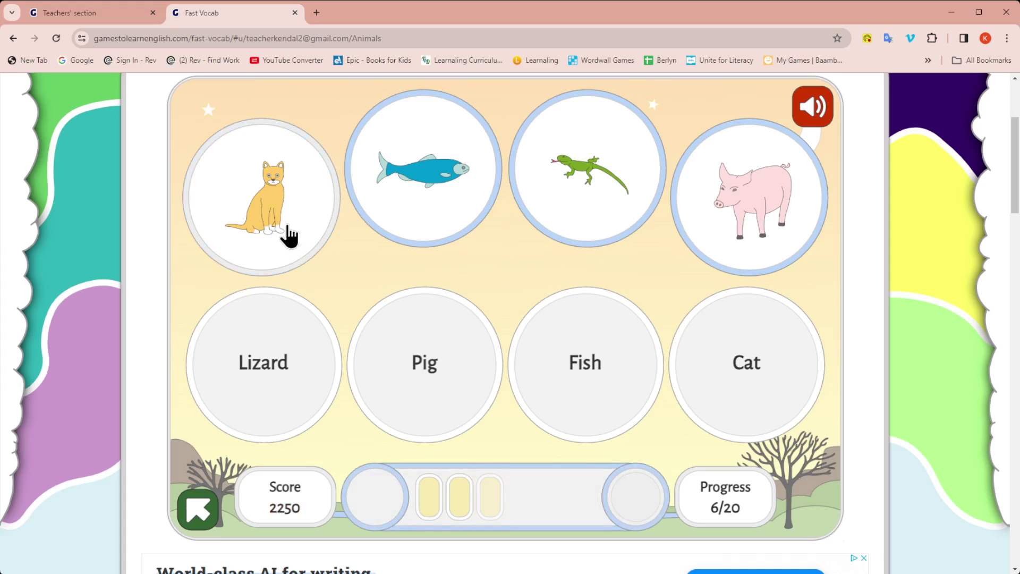
Match the cat, pig, lizard and fish pictures to their words in the four-picture round
{"action": "left_click_drag", "start_coordinate": [289, 234], "coordinate": [709, 364]}
{"action": "left_click_drag", "start_coordinate": [664, 239], "coordinate": [436, 329]}
{"action": "left_click_drag", "start_coordinate": [557, 199], "coordinate": [267, 346]}
{"action": "left_click_drag", "start_coordinate": [420, 198], "coordinate": [595, 377]}
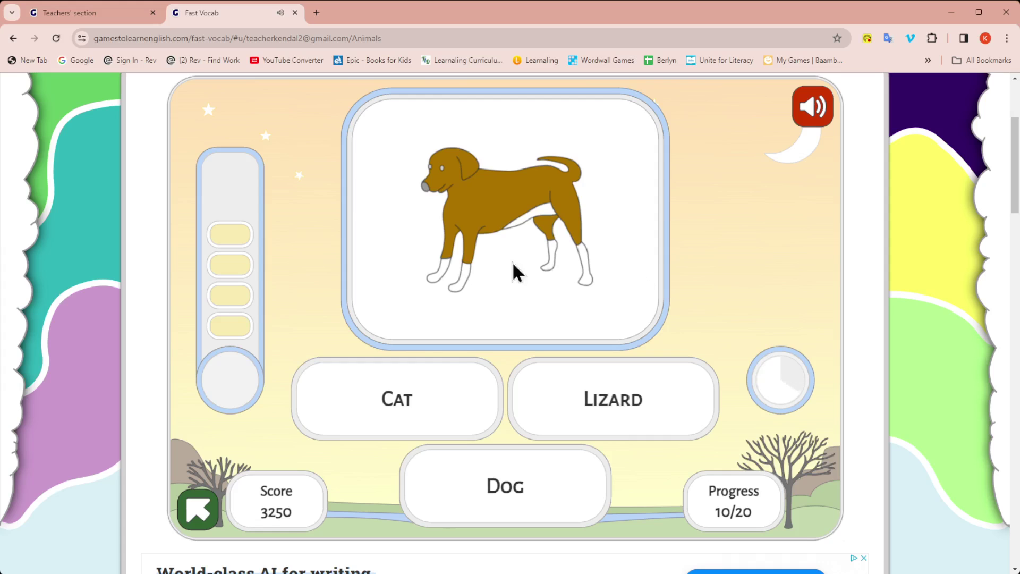
Answer the single-picture questions with Dog, Cat and Fish
{"action": "left_click", "coordinate": [531, 505]}
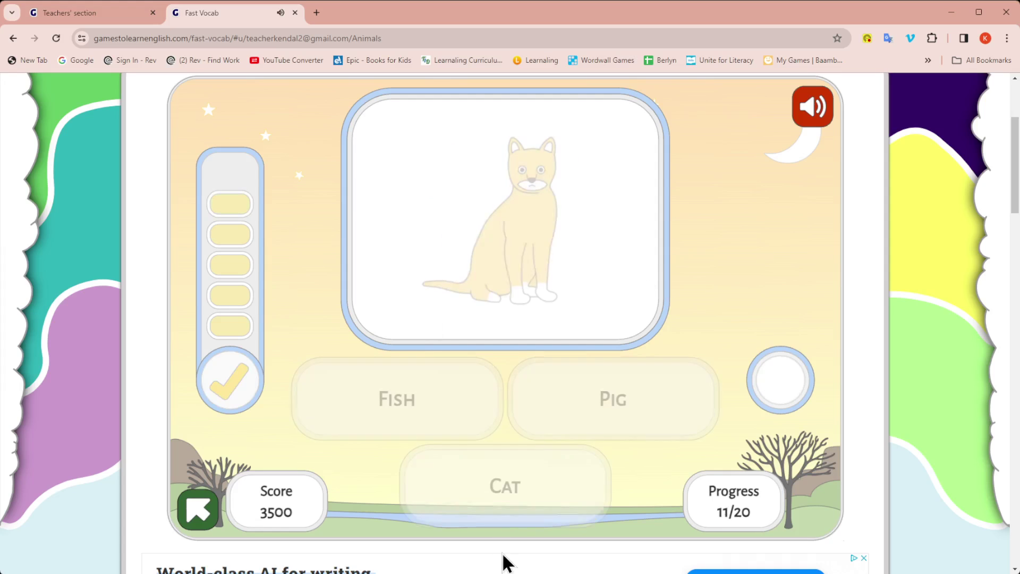
{"action": "left_click", "coordinate": [531, 492]}
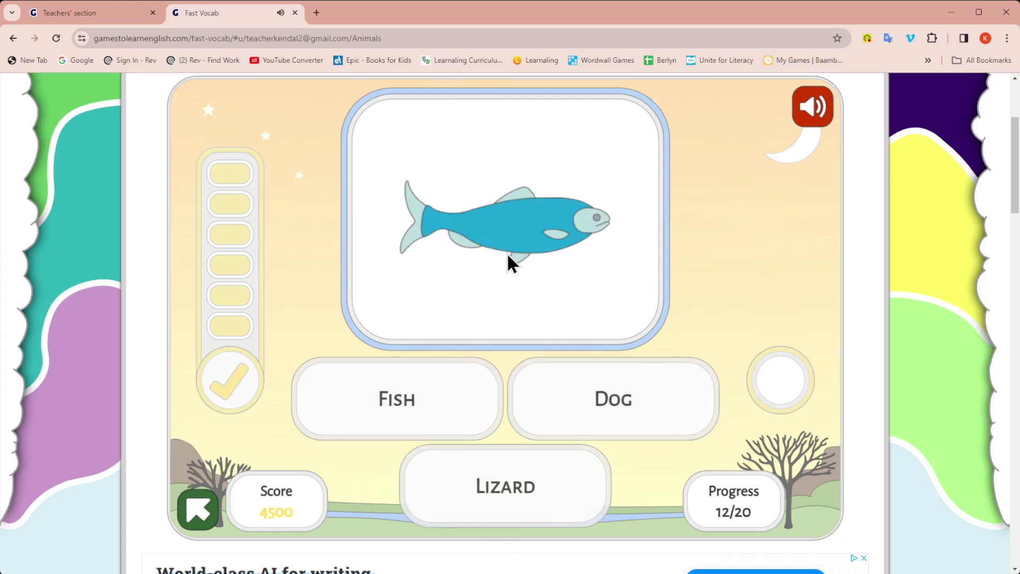
{"action": "left_click", "coordinate": [440, 400]}
Return to the Teachers' section, select Hangman as the game for the Animals set and copy its link
{"action": "left_click", "coordinate": [87, 16]}
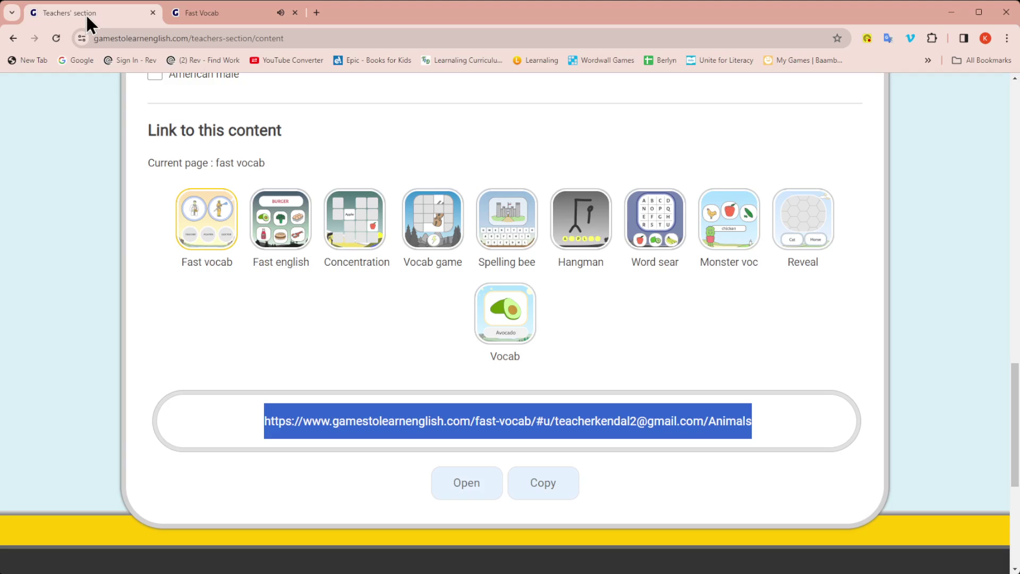
{"action": "left_click", "coordinate": [591, 215]}
{"action": "left_click", "coordinate": [541, 483]}
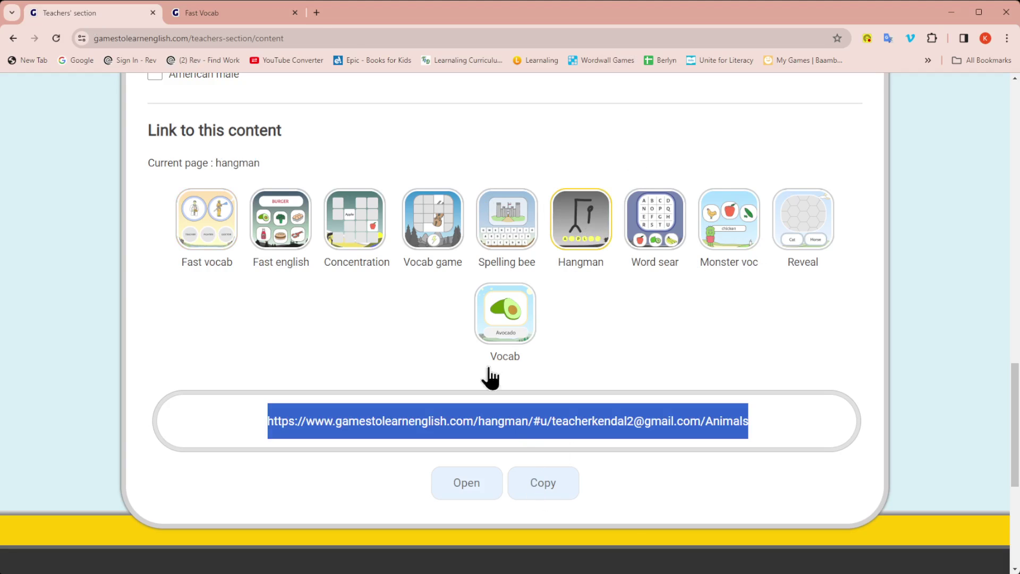
Open the copied Hangman link in a new browser tab
{"action": "left_click", "coordinate": [317, 12]}
{"action": "key", "text": "ctrl+v"}
{"action": "key", "text": "Return"}
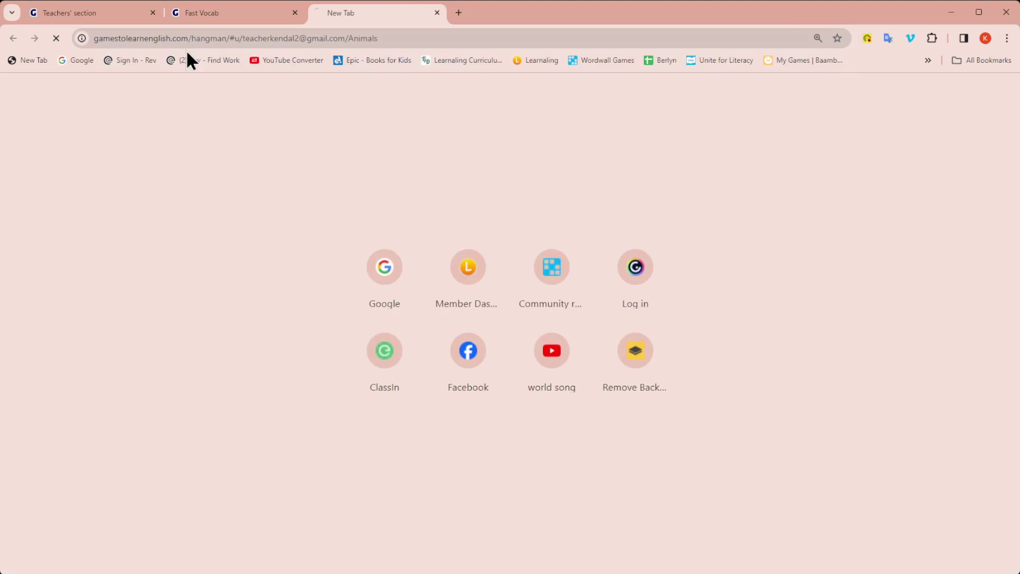
Start the Hangman game with the Animals set and guess the letter N
{"action": "scroll", "coordinate": [601, 362], "scroll_direction": "down", "scroll_amount": 3}
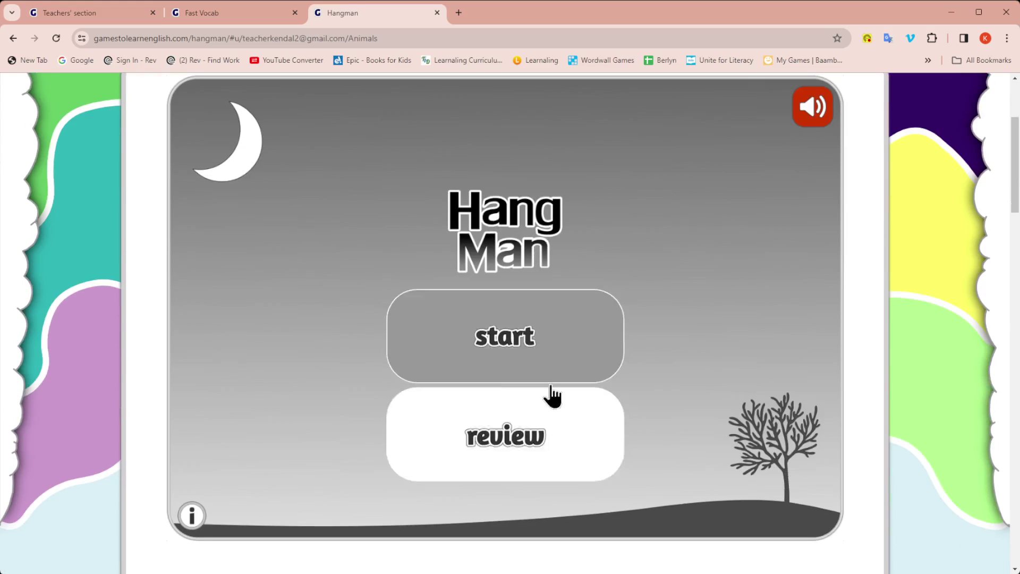
{"action": "left_click", "coordinate": [528, 337]}
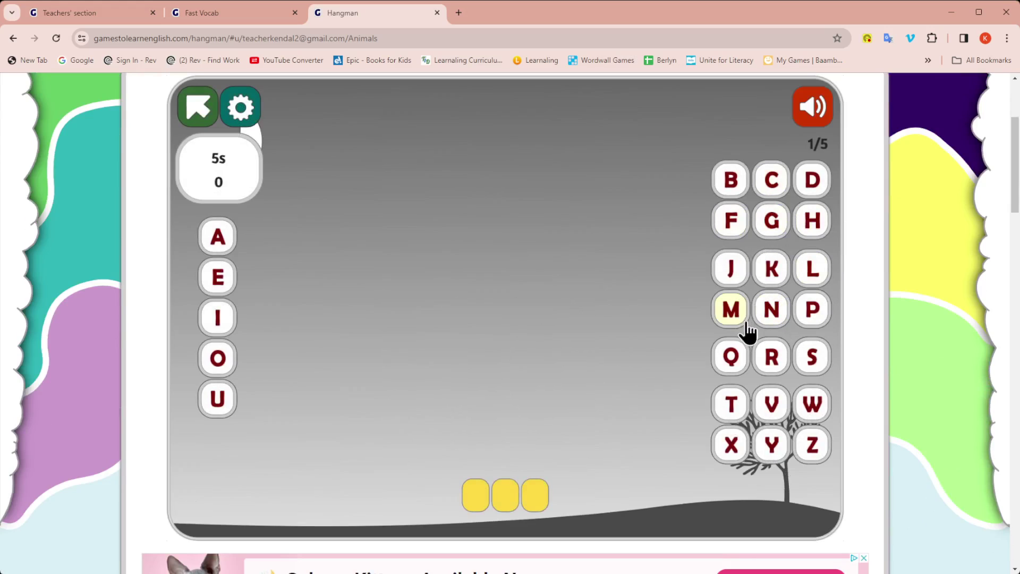
{"action": "left_click", "coordinate": [768, 318]}
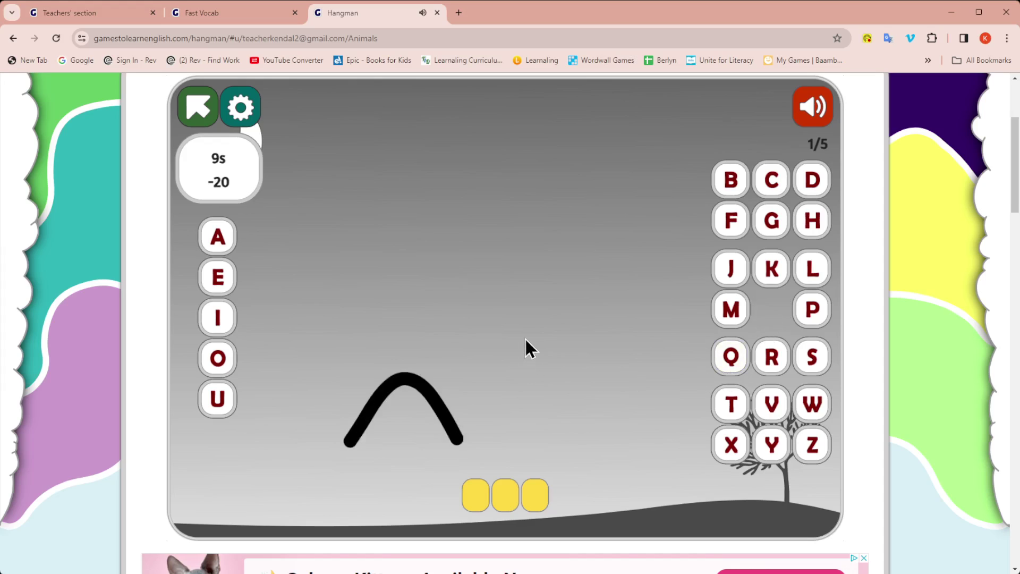
Go back to the Teachers' section and look over the Animals set and the list of your content
{"action": "left_click", "coordinate": [208, 12]}
{"action": "left_click", "coordinate": [110, 11]}
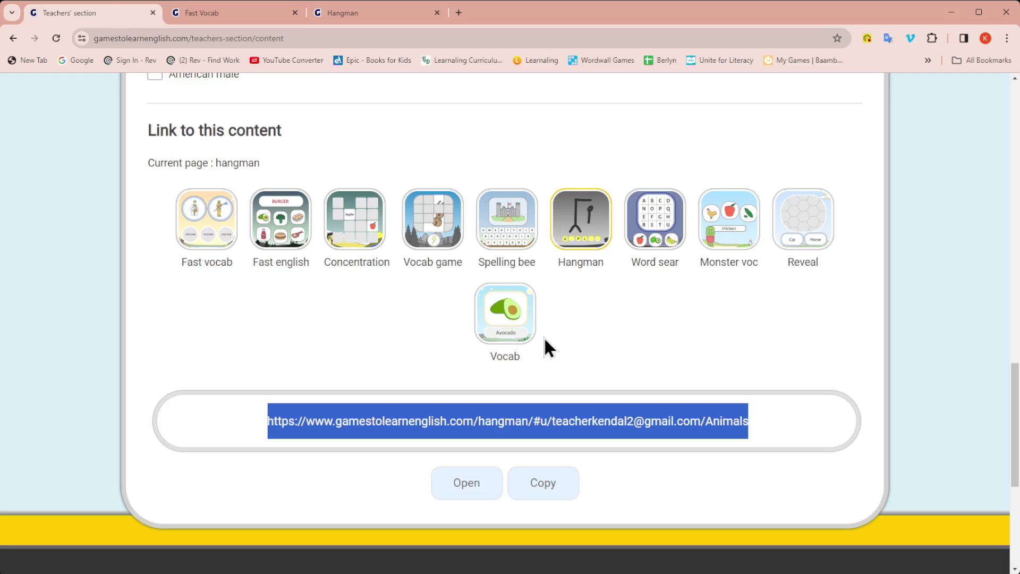
{"action": "scroll", "coordinate": [669, 348], "scroll_direction": "up", "scroll_amount": 15}
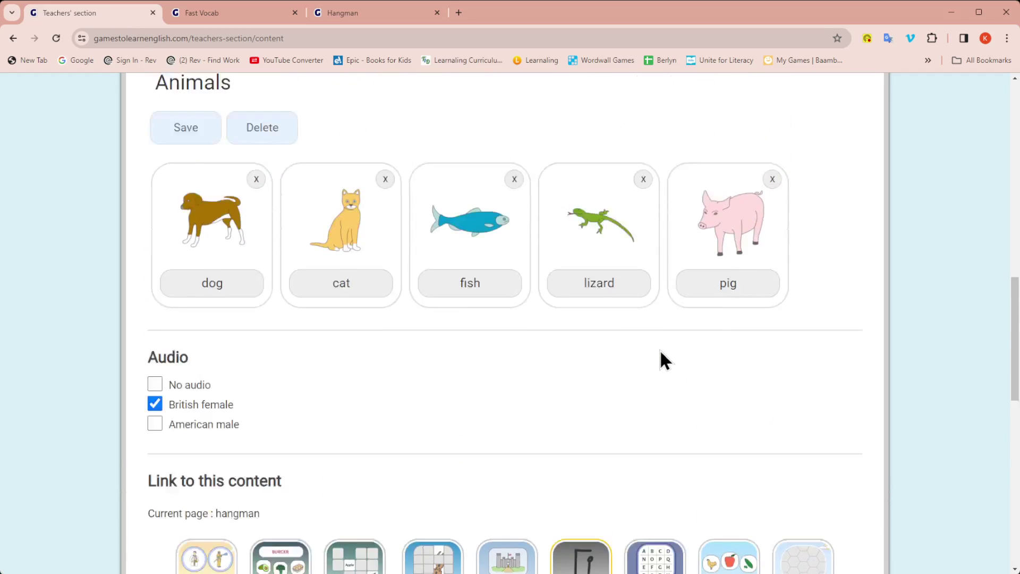
{"action": "scroll", "coordinate": [653, 351], "scroll_direction": "up", "scroll_amount": 3}
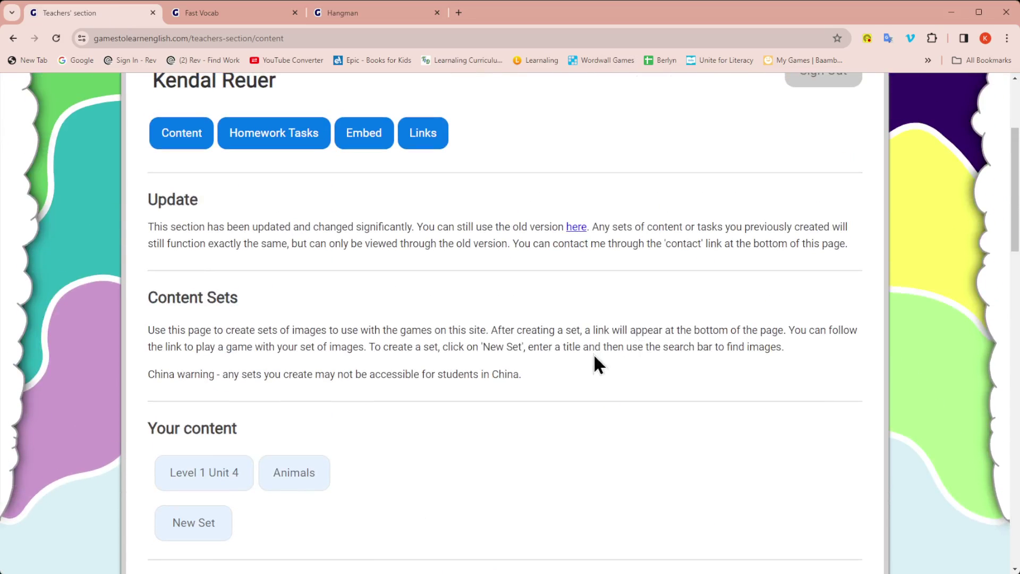
Look over the Content Sets notes and the China warning, and open the Homework Tasks section
{"action": "scroll", "coordinate": [592, 356], "scroll_direction": "down", "scroll_amount": 1}
{"action": "scroll", "coordinate": [588, 352], "scroll_direction": "up", "scroll_amount": 3}
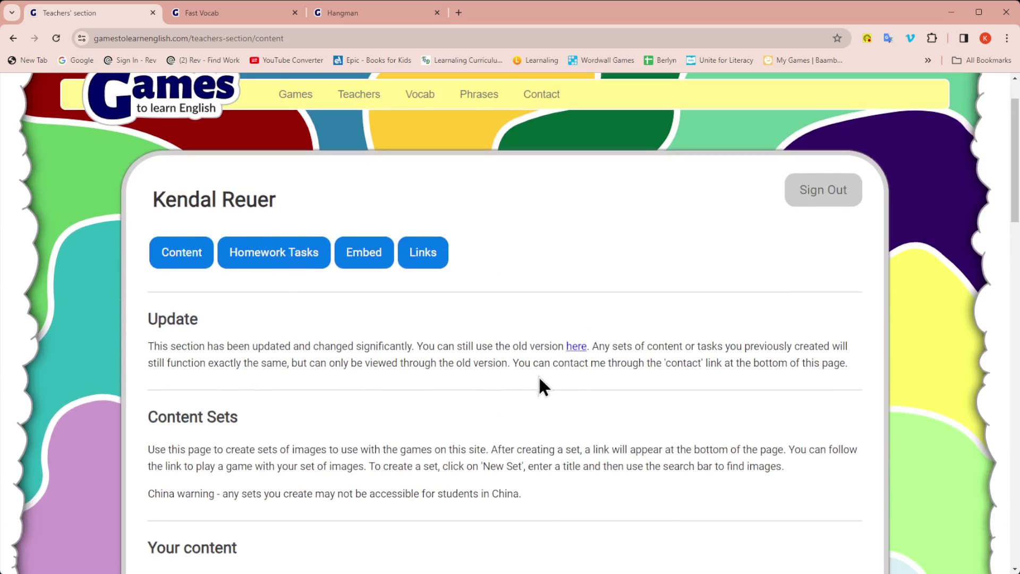
{"action": "scroll", "coordinate": [186, 412], "scroll_direction": "down", "scroll_amount": 2}
{"action": "mouse_move", "coordinate": [150, 375]}
{"action": "left_mouse_down"}
{"action": "mouse_move", "coordinate": [213, 381]}
{"action": "mouse_move", "coordinate": [157, 392]}
{"action": "left_mouse_up"}
{"action": "left_click", "coordinate": [288, 140]}
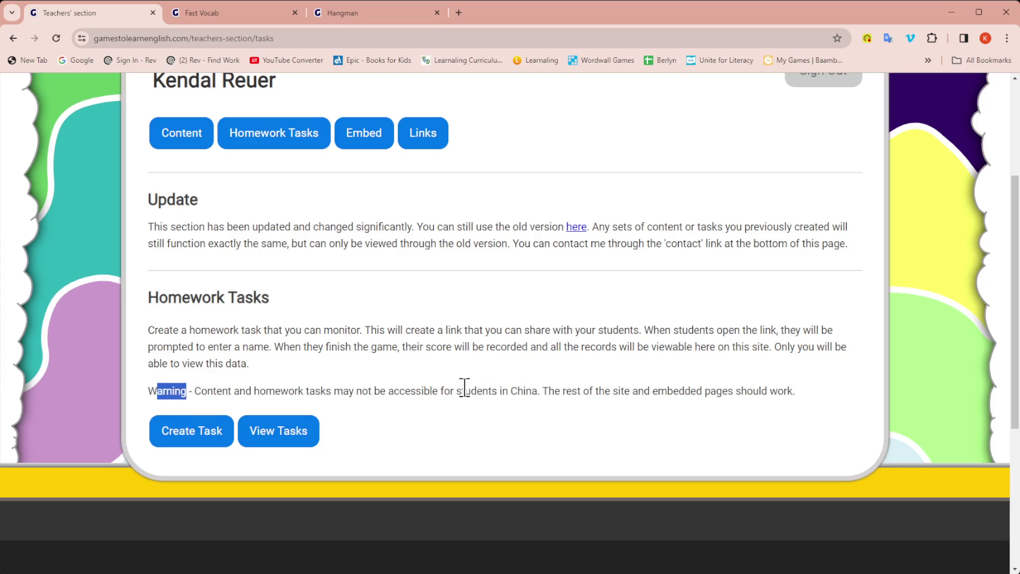